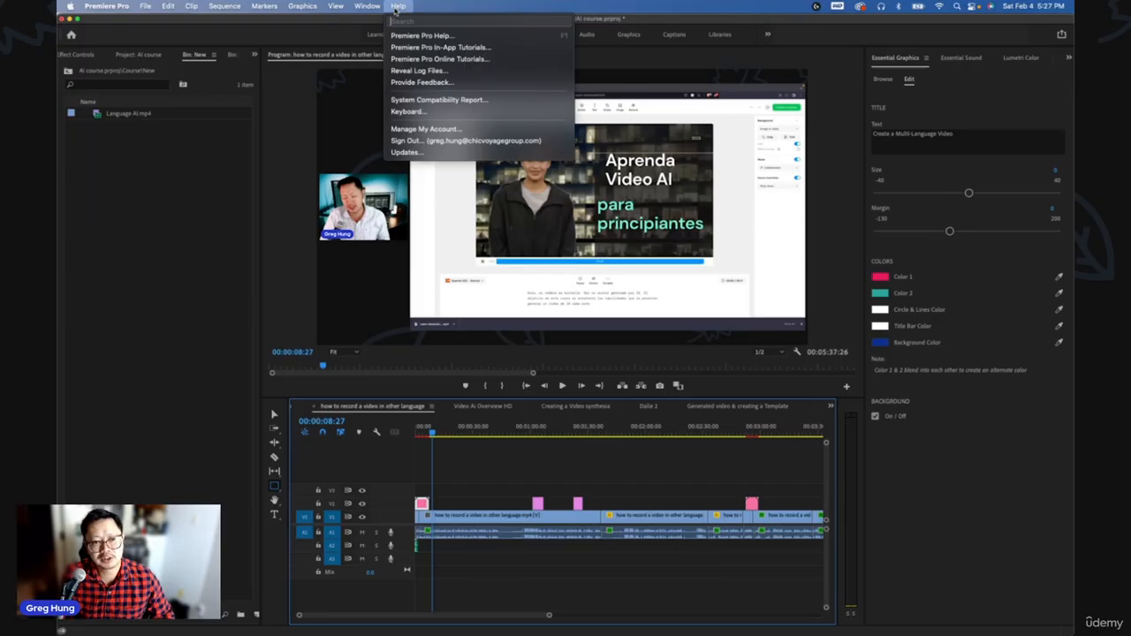
pyautogui.moveTo(108, 6)
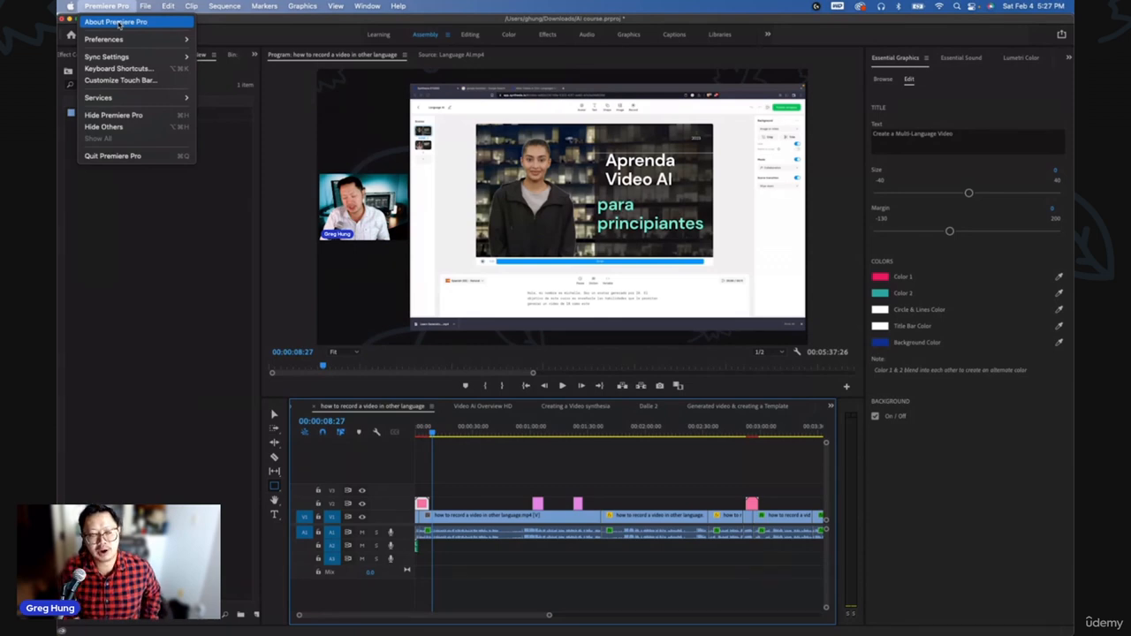
pyautogui.click(119, 22)
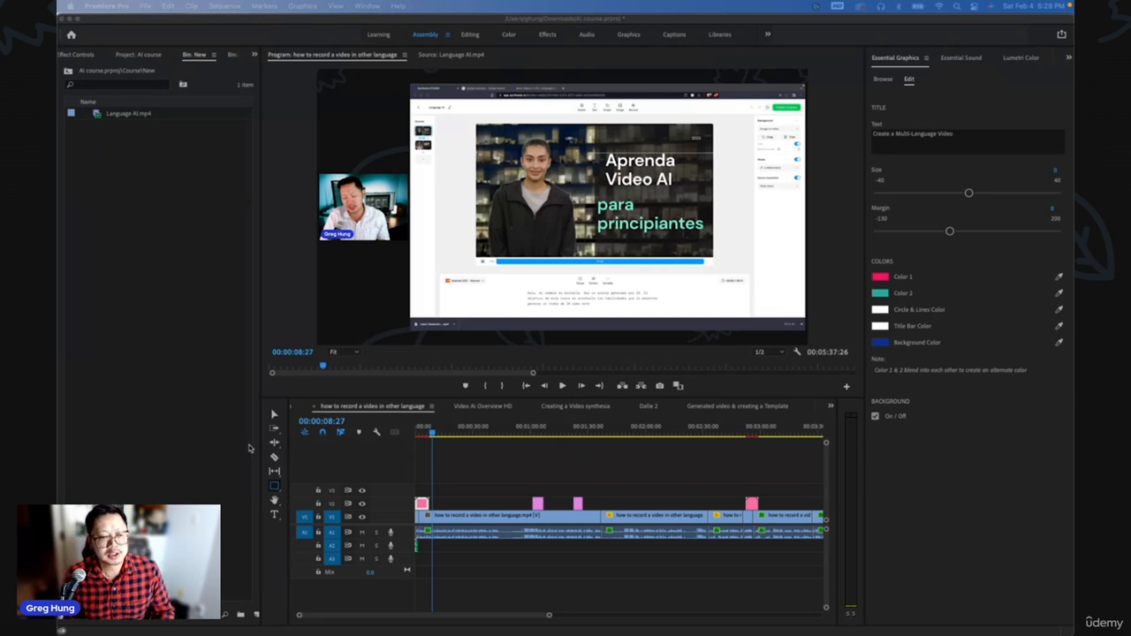
pyautogui.click(178, 296)
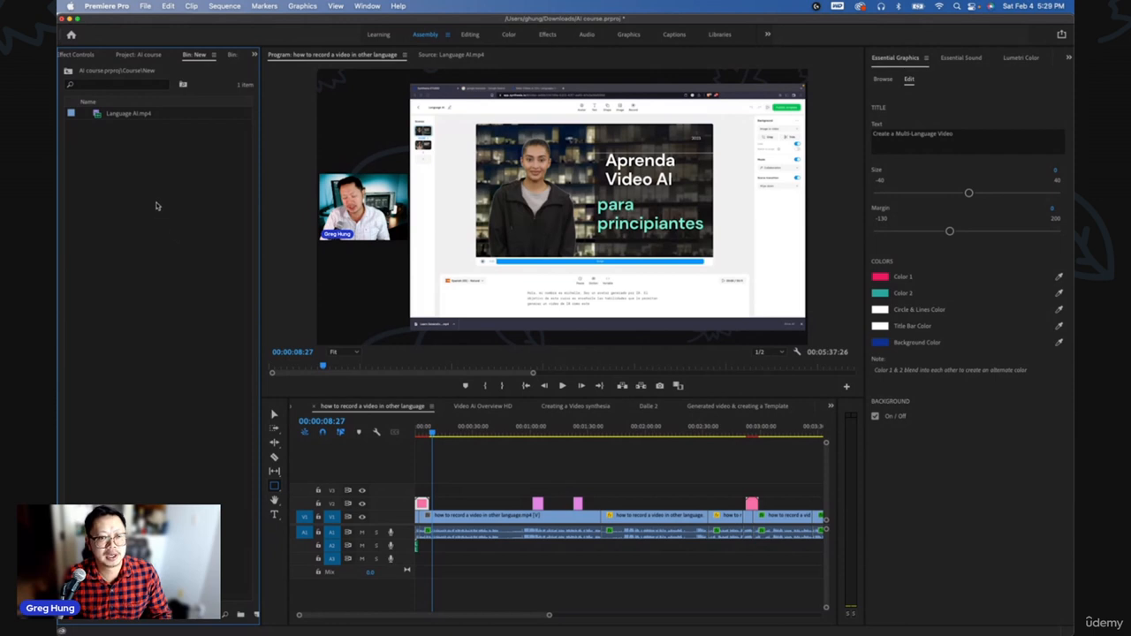
# - Open the Language AI.mp4 clip in the source monitor and scrub through it to preview
pyautogui.click(125, 116)
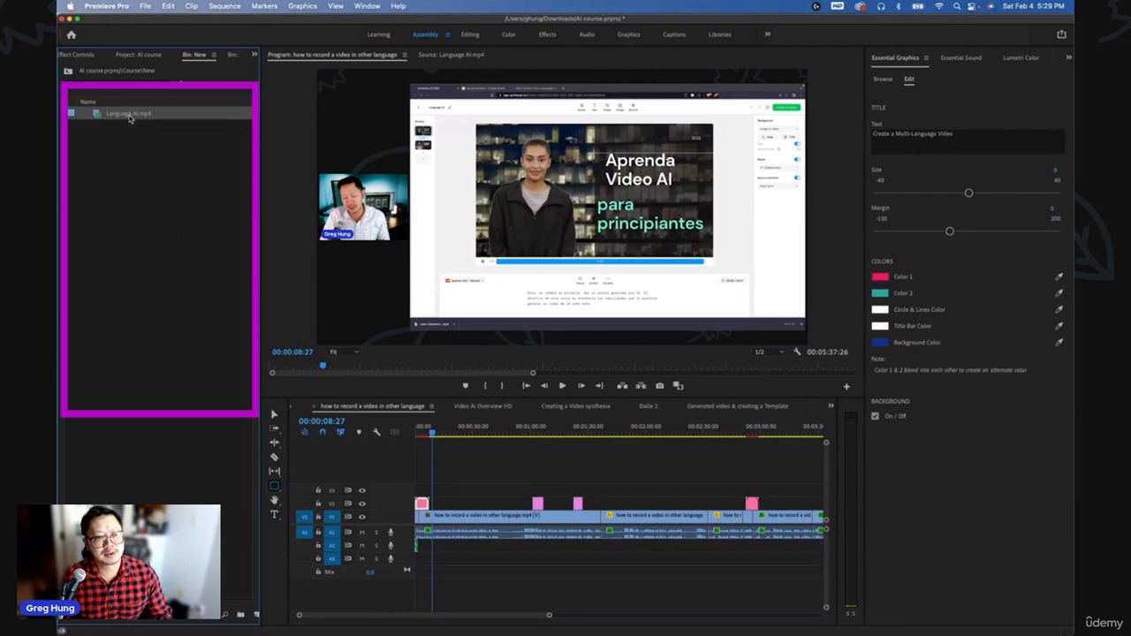
pyautogui.doubleClick(129, 117)
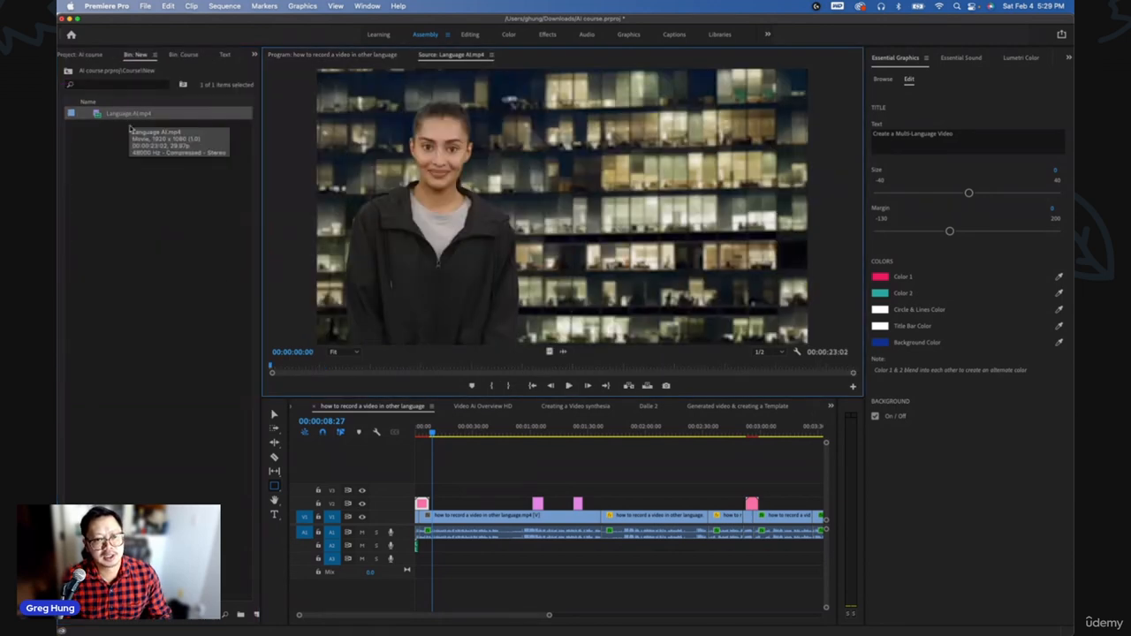
pyautogui.click(309, 367)
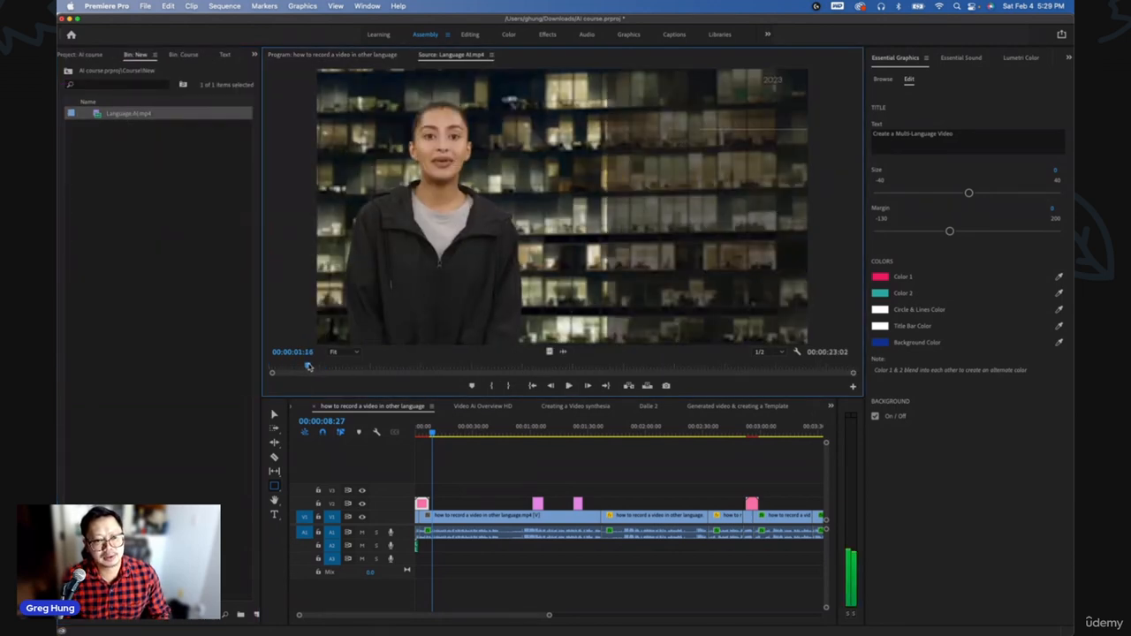
pyautogui.moveTo(308, 366); pyautogui.dragTo(369, 366)
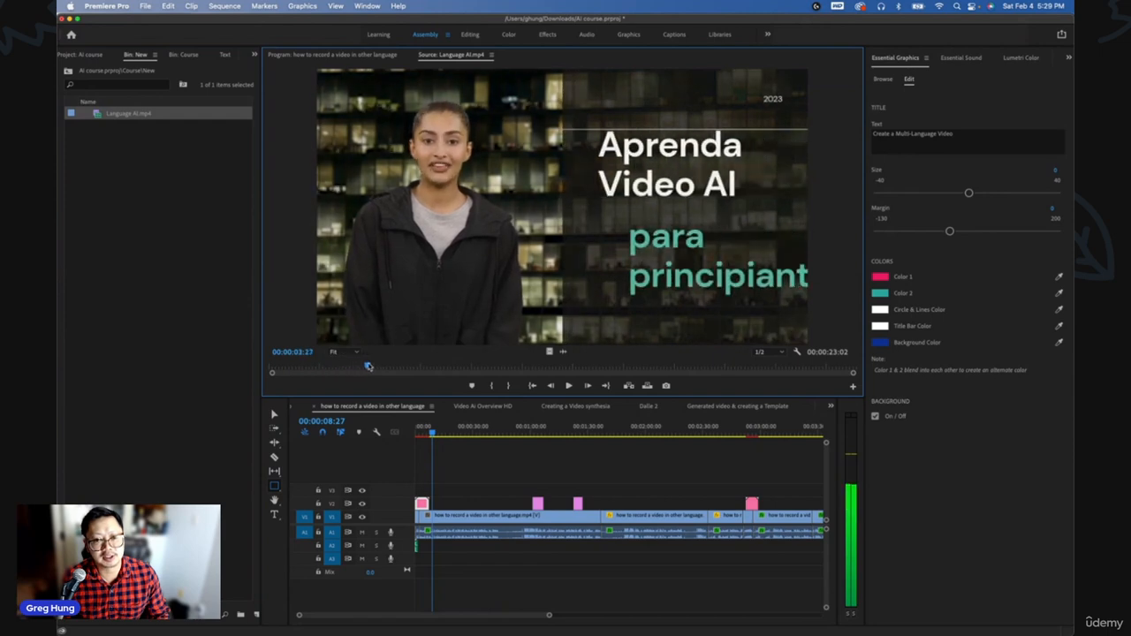
# - Create a new sequence from the Language AI.mp4 clip and zoom the timeline out to fit it
pyautogui.rightClick(122, 115)
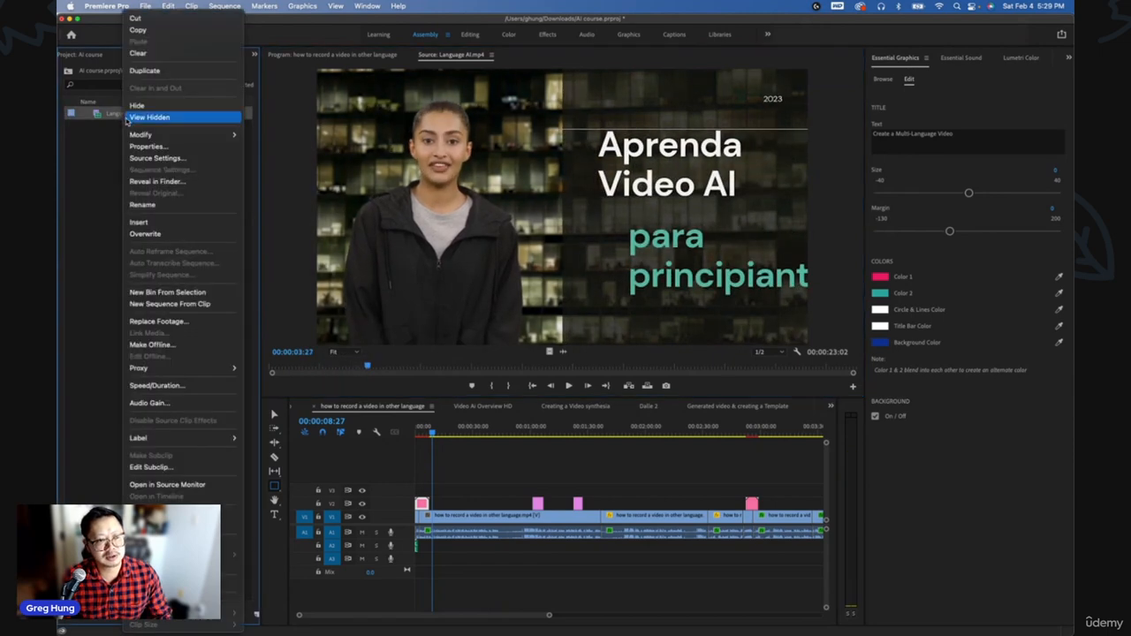
pyautogui.click(177, 304)
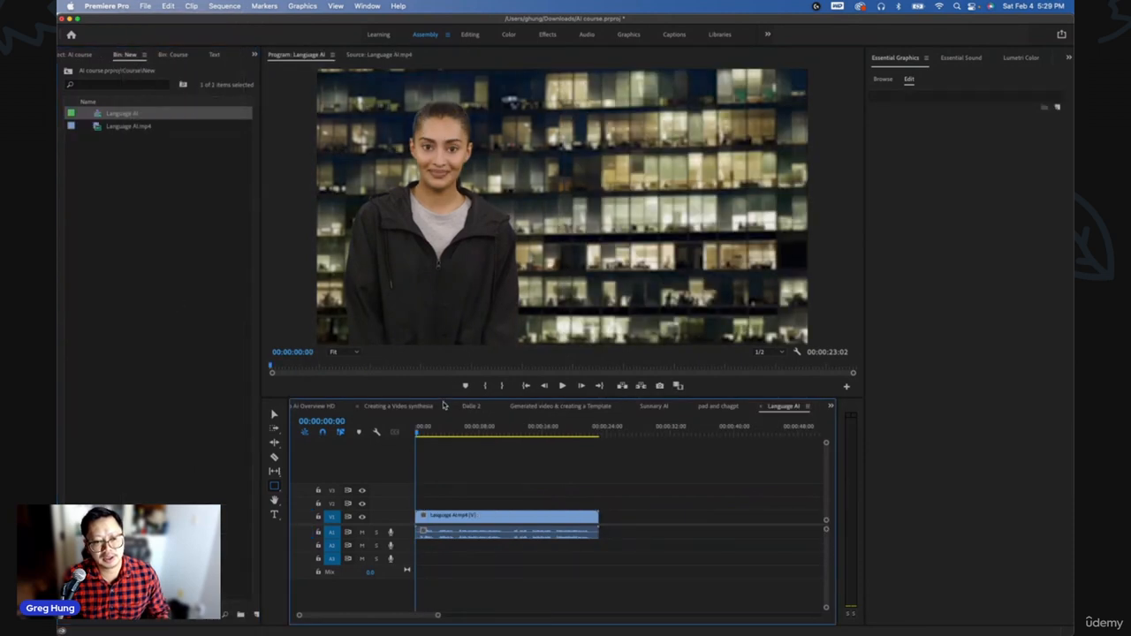
pyautogui.click(444, 433)
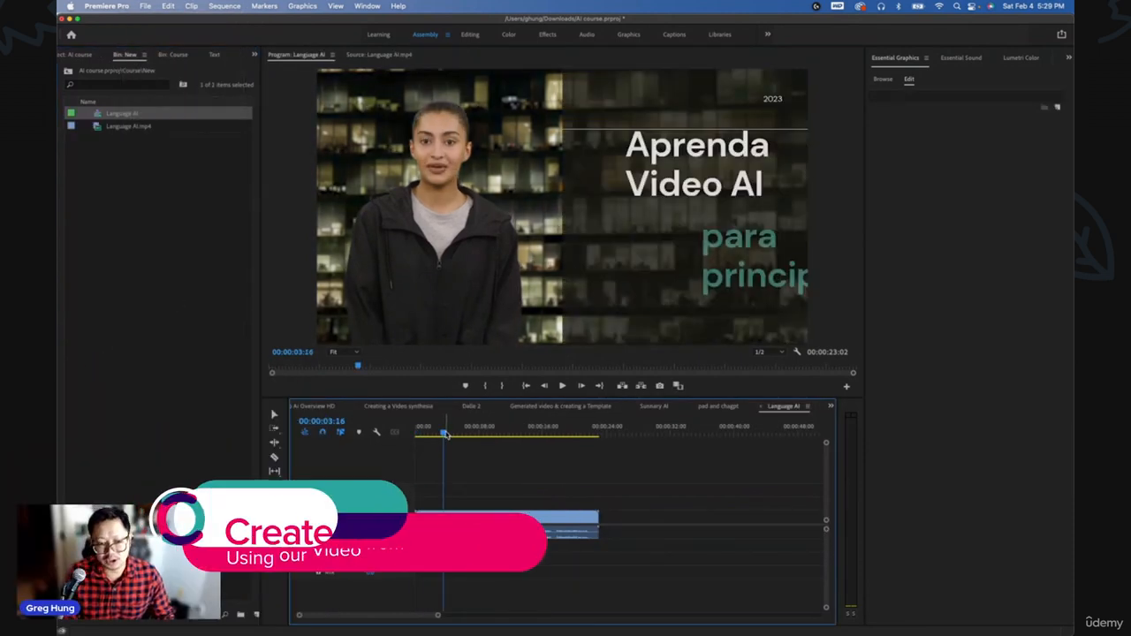
pyautogui.moveTo(444, 432)
pyautogui.mouseDown()
pyautogui.moveTo(555, 433)
pyautogui.moveTo(424, 434)
pyautogui.mouseUp()
pyautogui.press('-')
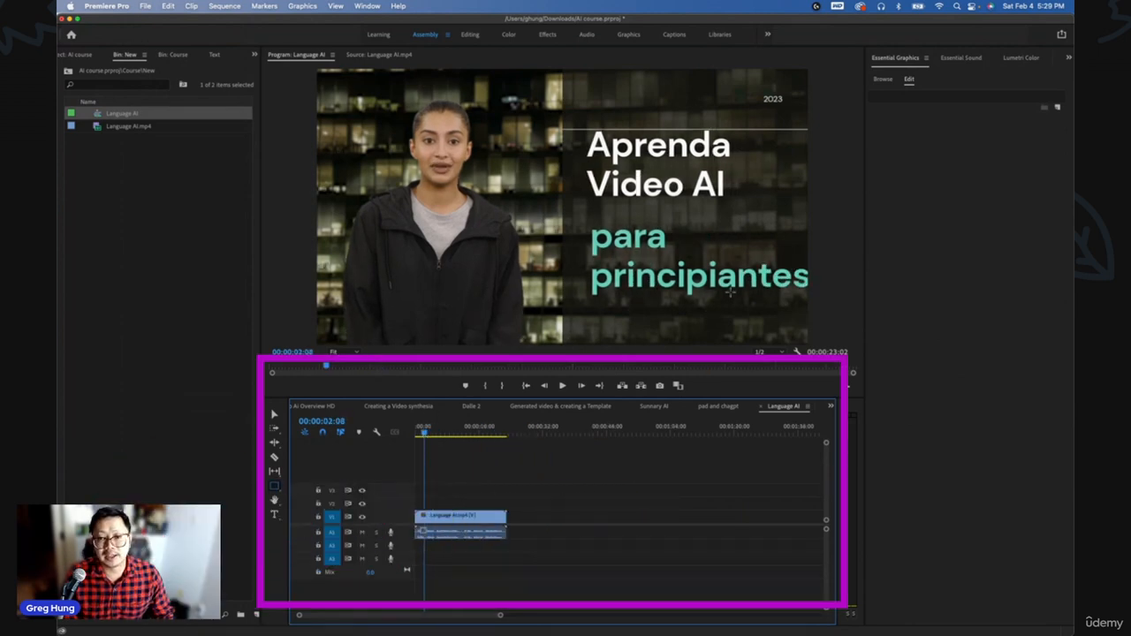
# - Add the Typed Title template from the Essential Graphics templates to track V2 at the start of the sequence
pyautogui.click(883, 80)
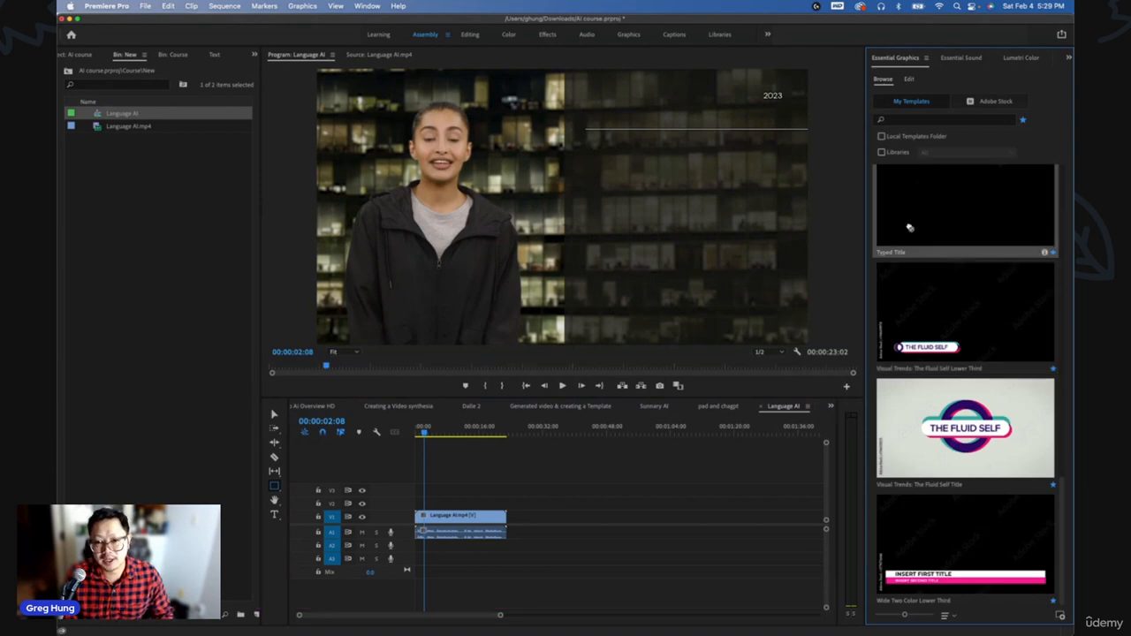
pyautogui.moveTo(963, 207); pyautogui.dragTo(424, 501)
pyautogui.press('=')
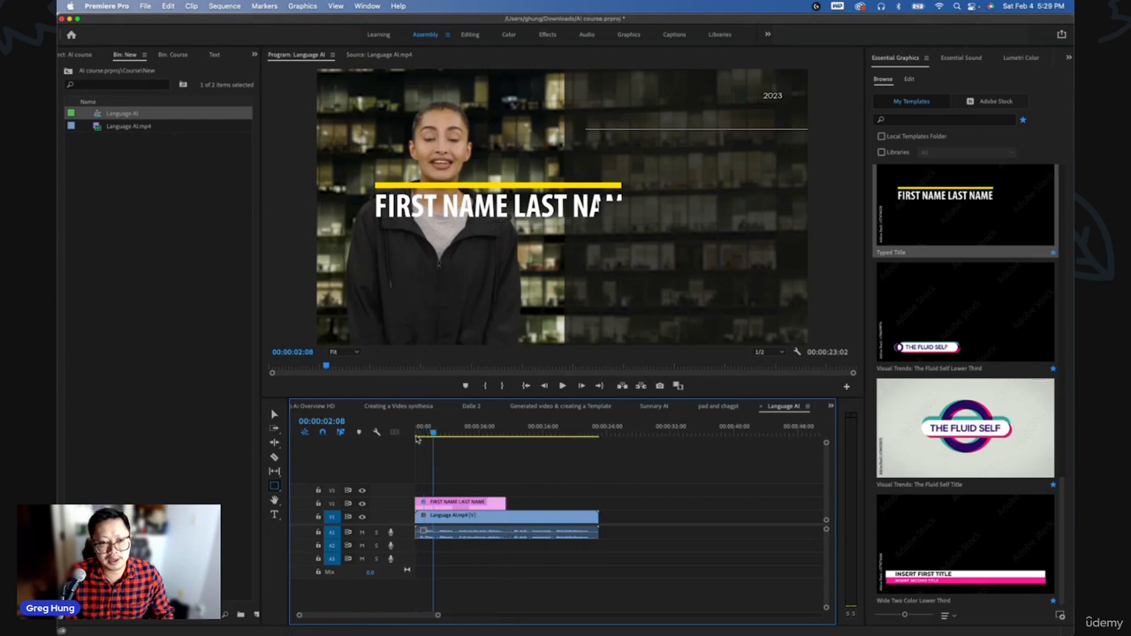
# - Shorten the title clip by trimming its end, then play back the sequence to check it
pyautogui.moveTo(432, 437); pyautogui.dragTo(428, 436)
pyautogui.click(457, 502)
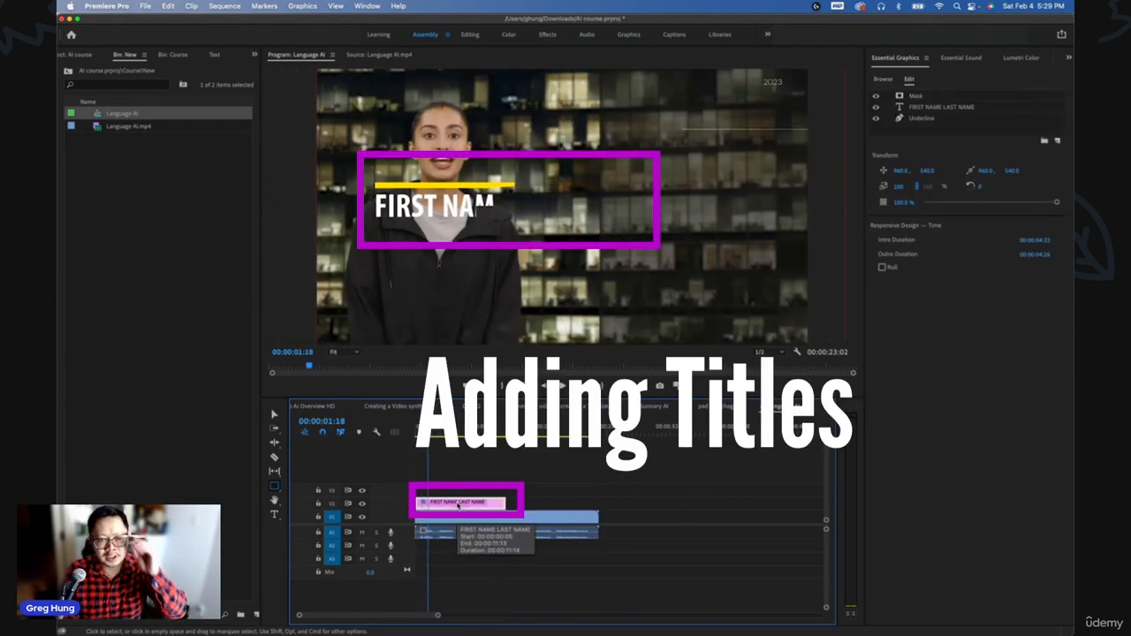
pyautogui.moveTo(506, 503); pyautogui.dragTo(459, 502)
pyautogui.press('=')
pyautogui.press('space')
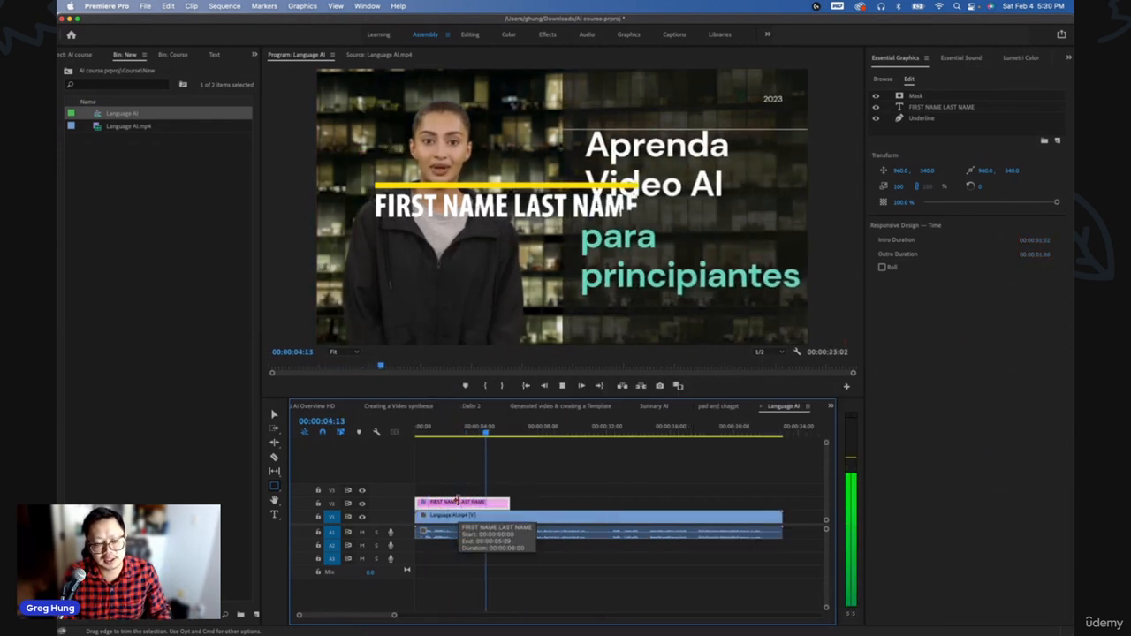
pyautogui.press('space')
# - Move the title clip up to track V3 and return the playhead near the start
pyautogui.moveTo(460, 504); pyautogui.dragTo(460, 494)
pyautogui.press('-')
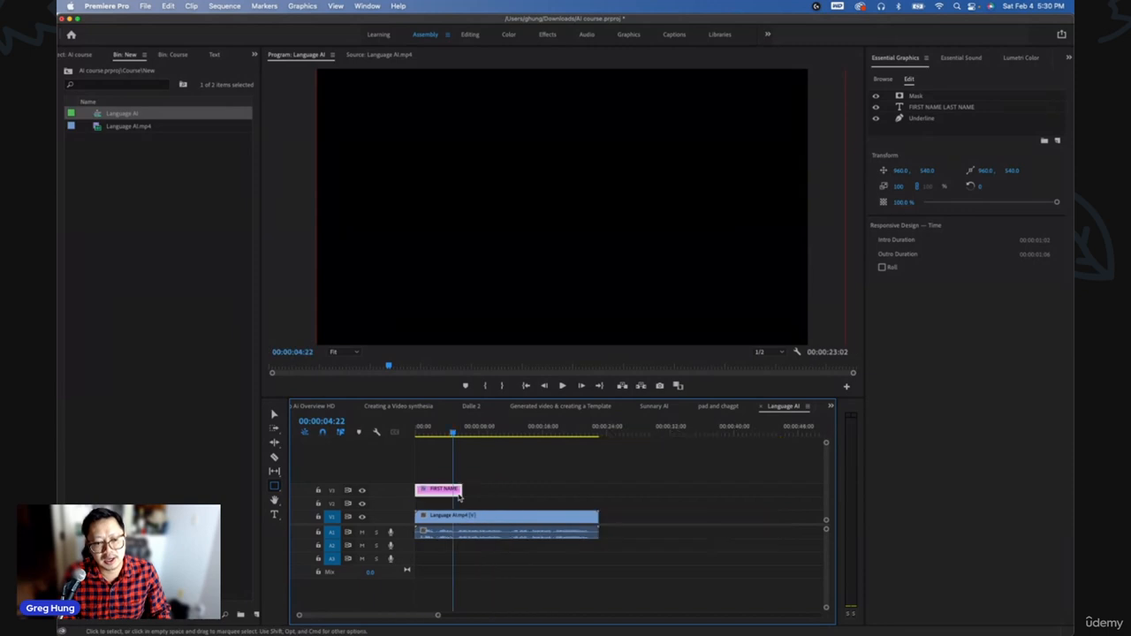
pyautogui.click(432, 432)
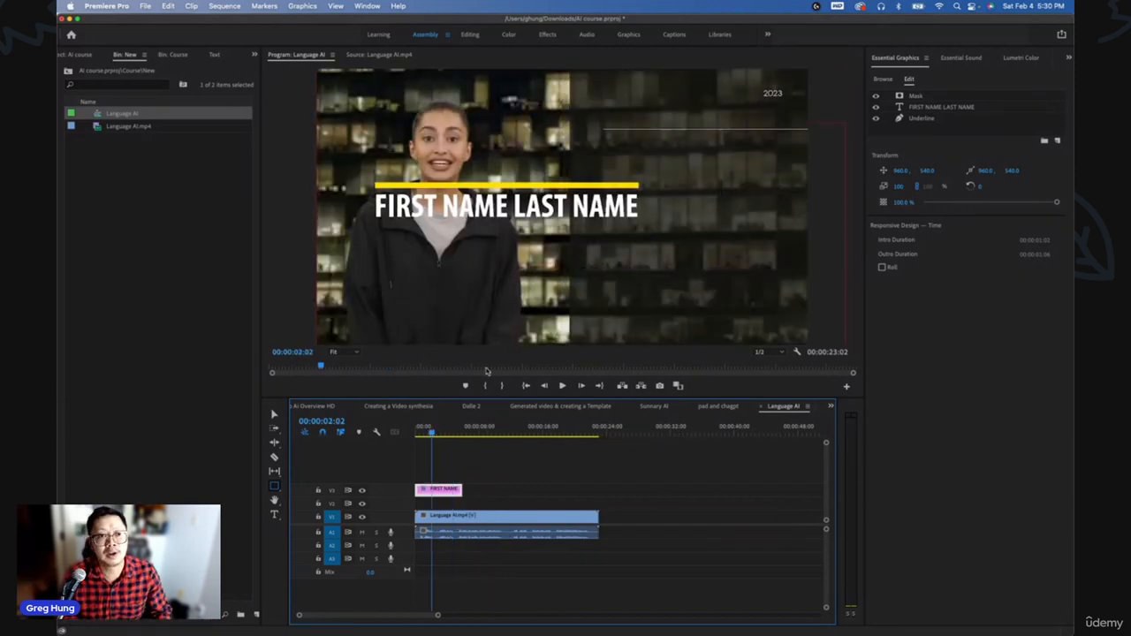
# - Open the Storyblocks extension panel and position it over the program monitor
pyautogui.click(371, 7)
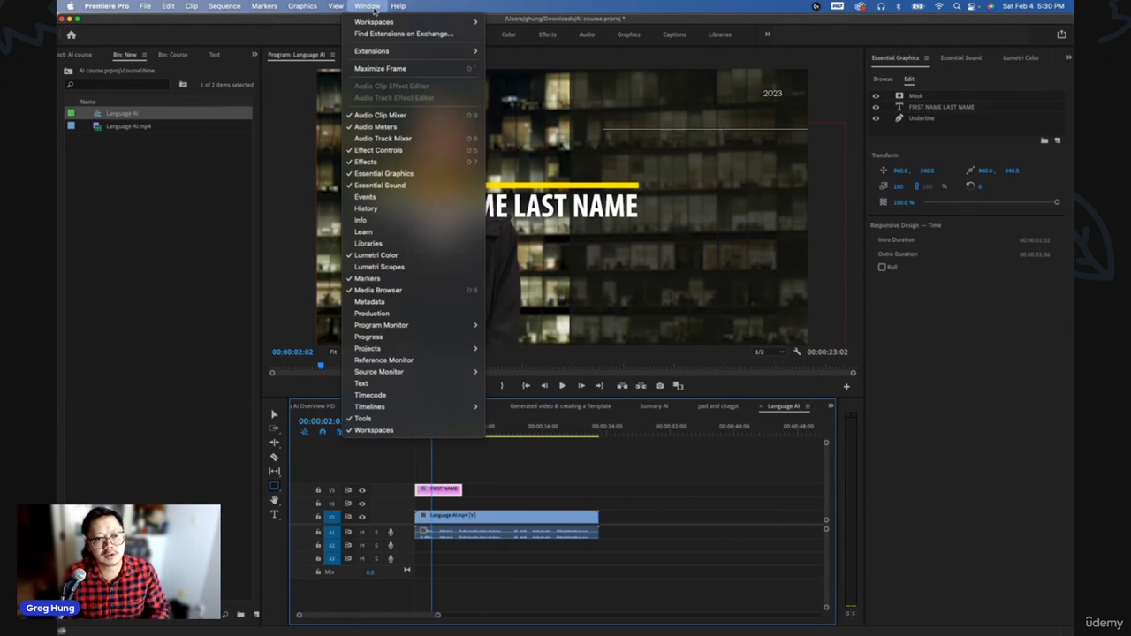
pyautogui.moveTo(409, 51)
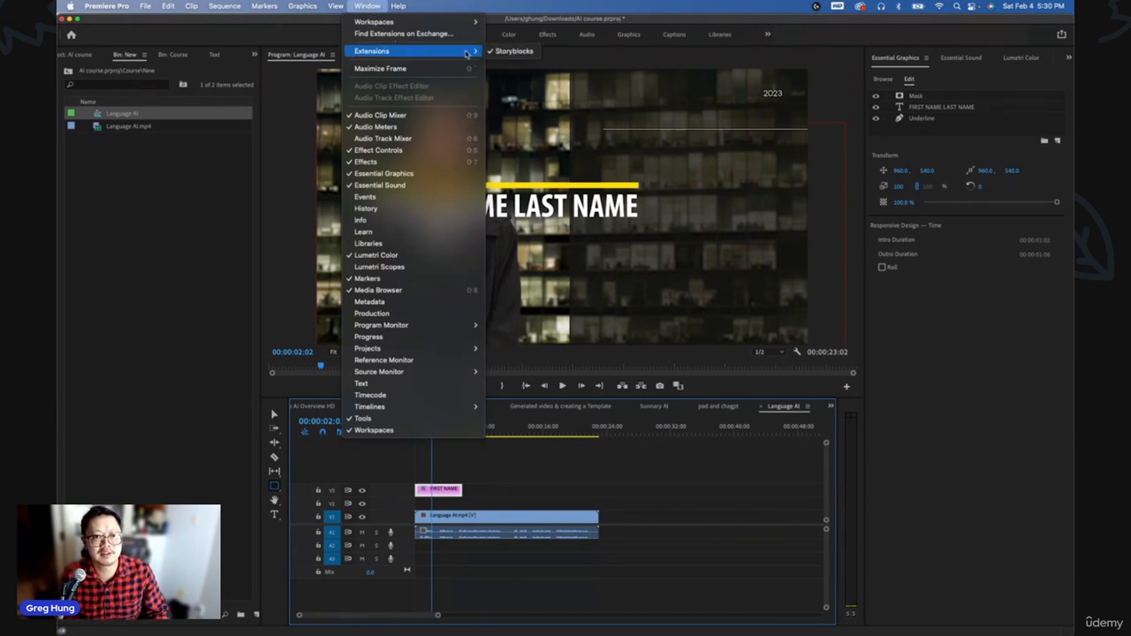
pyautogui.press('Escape')
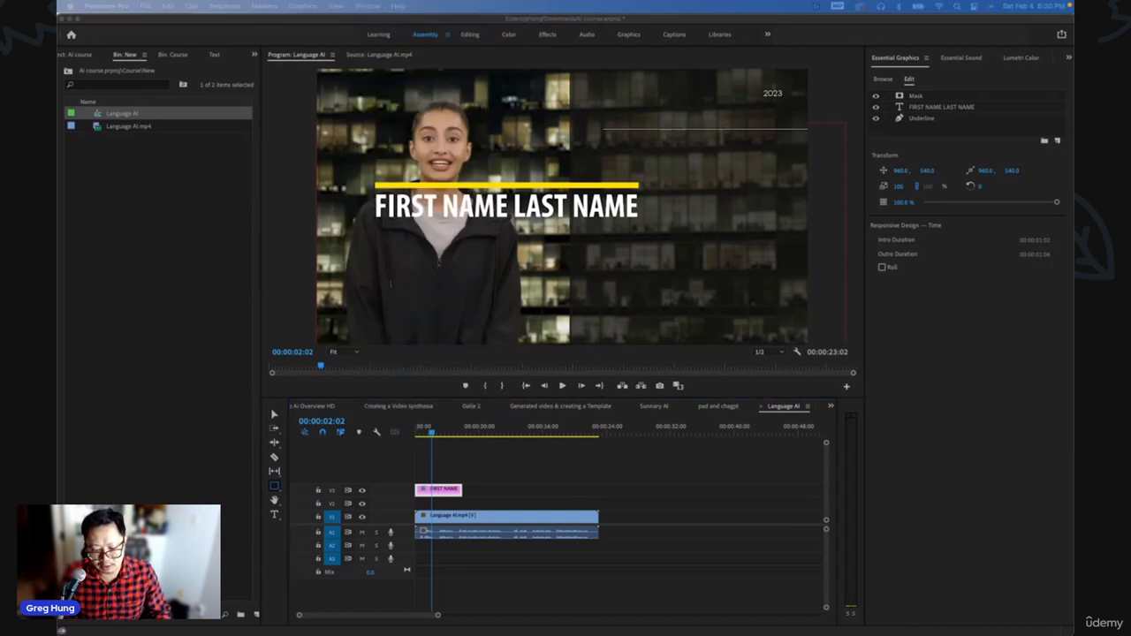
pyautogui.moveTo(1074, 94); pyautogui.dragTo(799, 82)
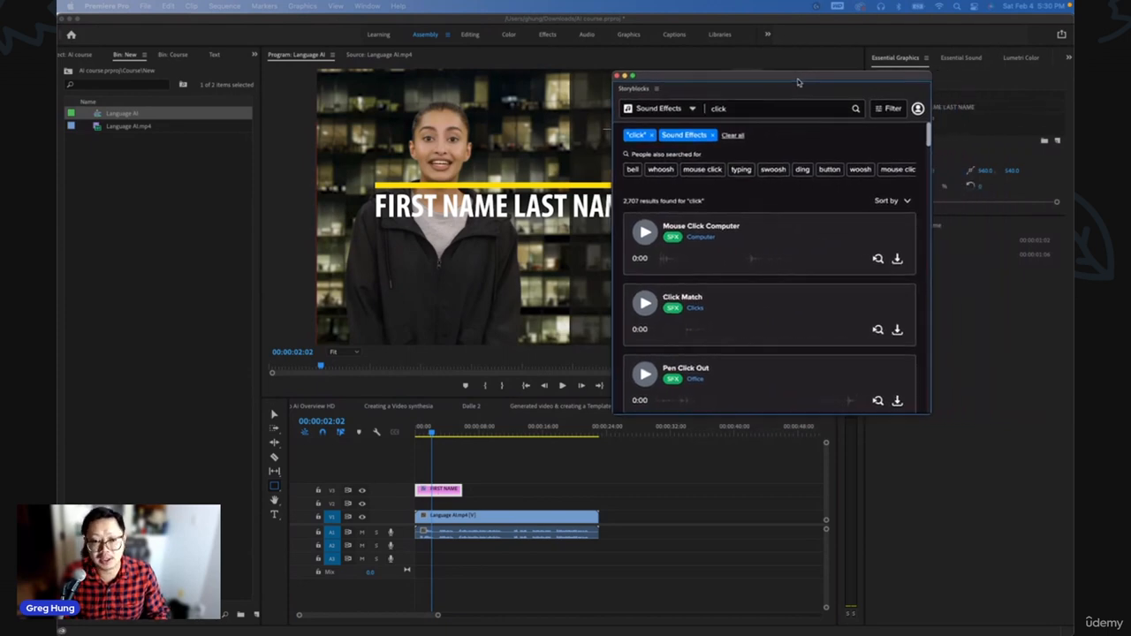
# - Set the Storyblocks search type to Footage and search for ai
pyautogui.click(693, 109)
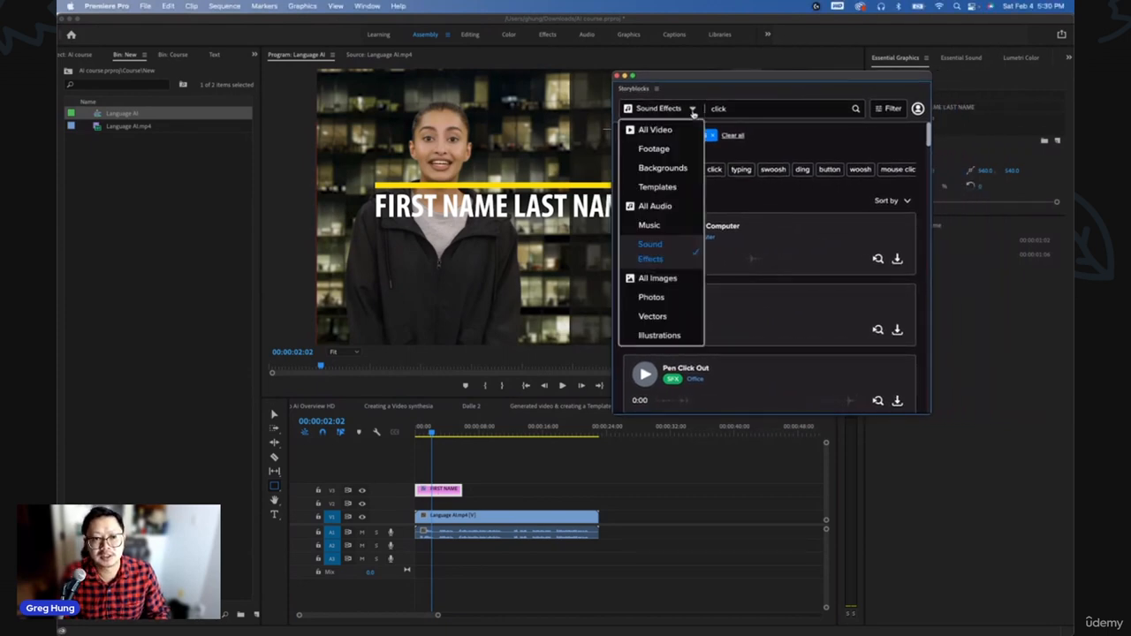
pyautogui.click(654, 149)
pyautogui.click(718, 109)
pyautogui.write('ai')
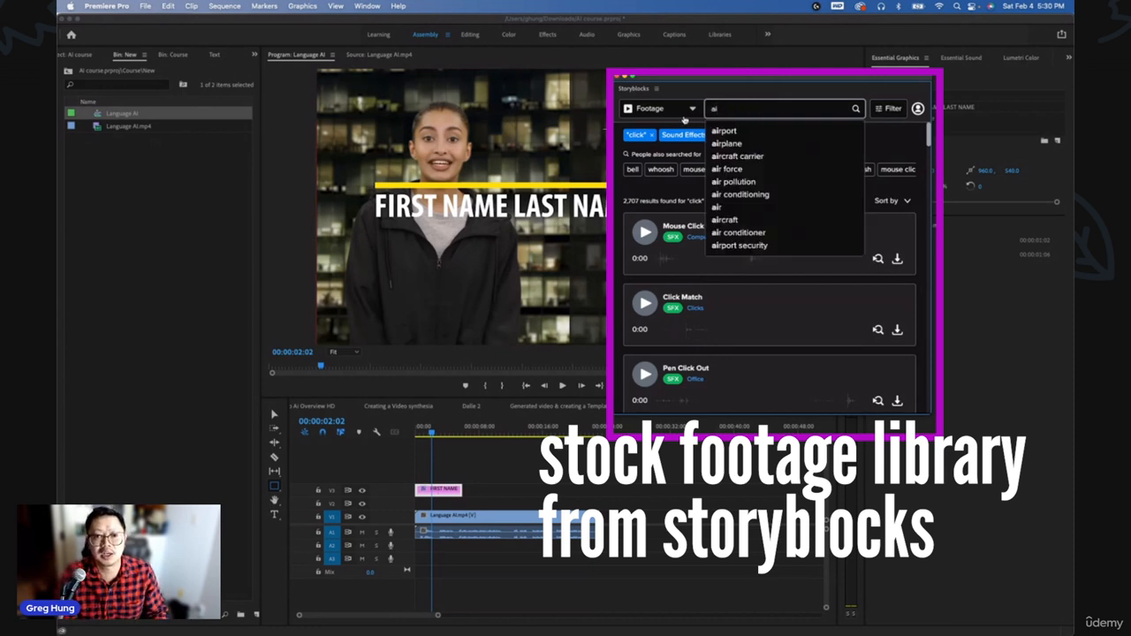
pyautogui.click(855, 109)
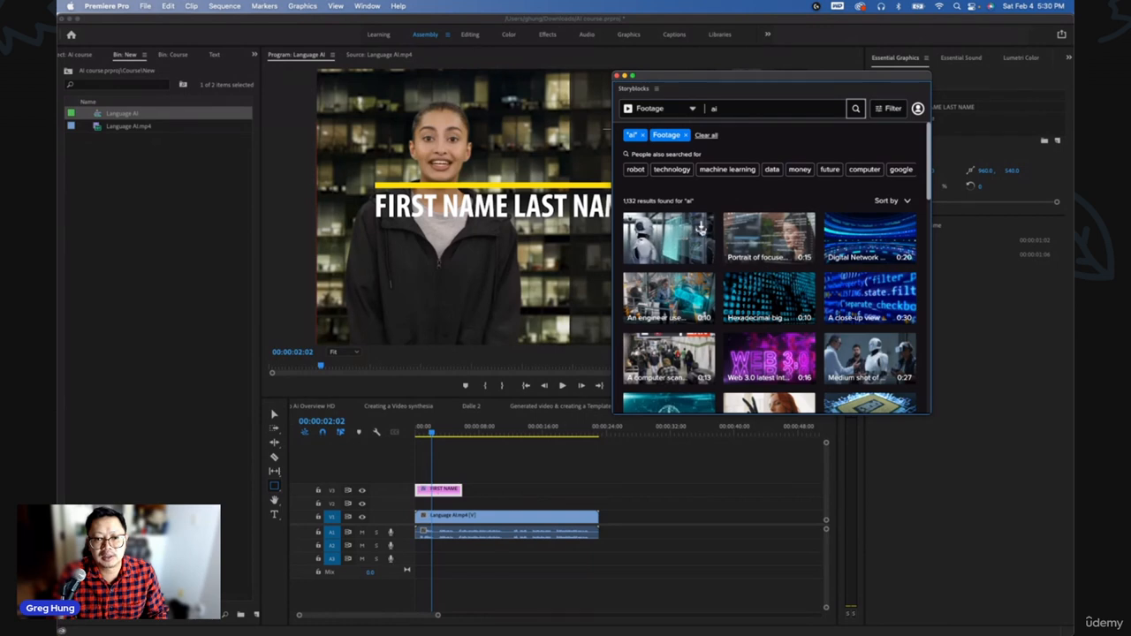
# - Download the humanoid robot clip and the close-up code clip as HDMP4 (h264) files into the project bin
pyautogui.click(701, 227)
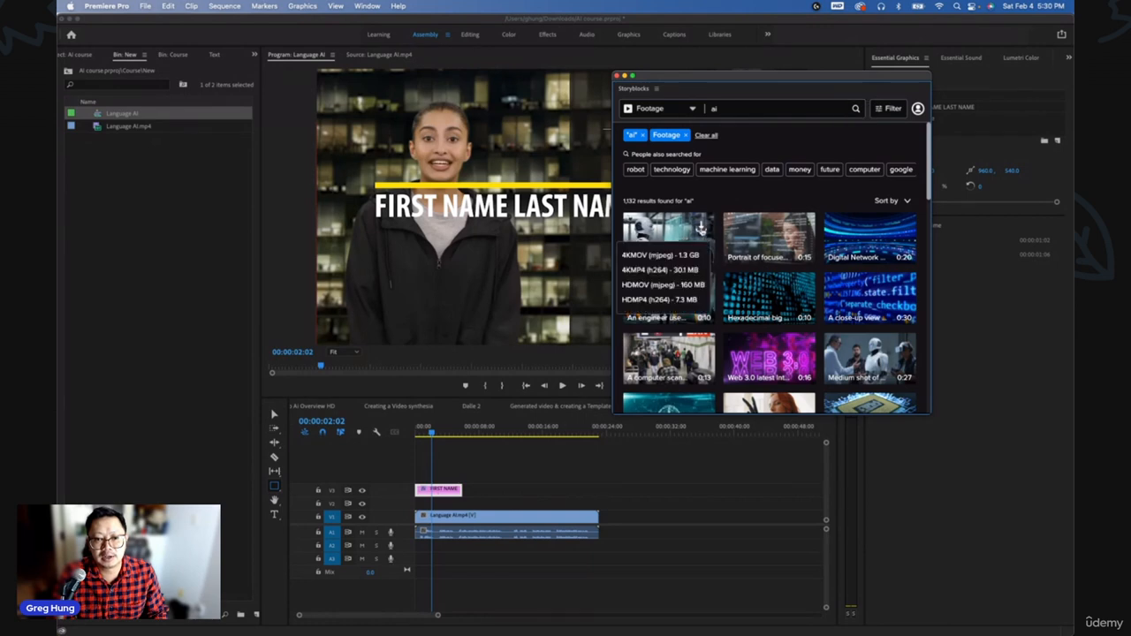
pyautogui.click(659, 300)
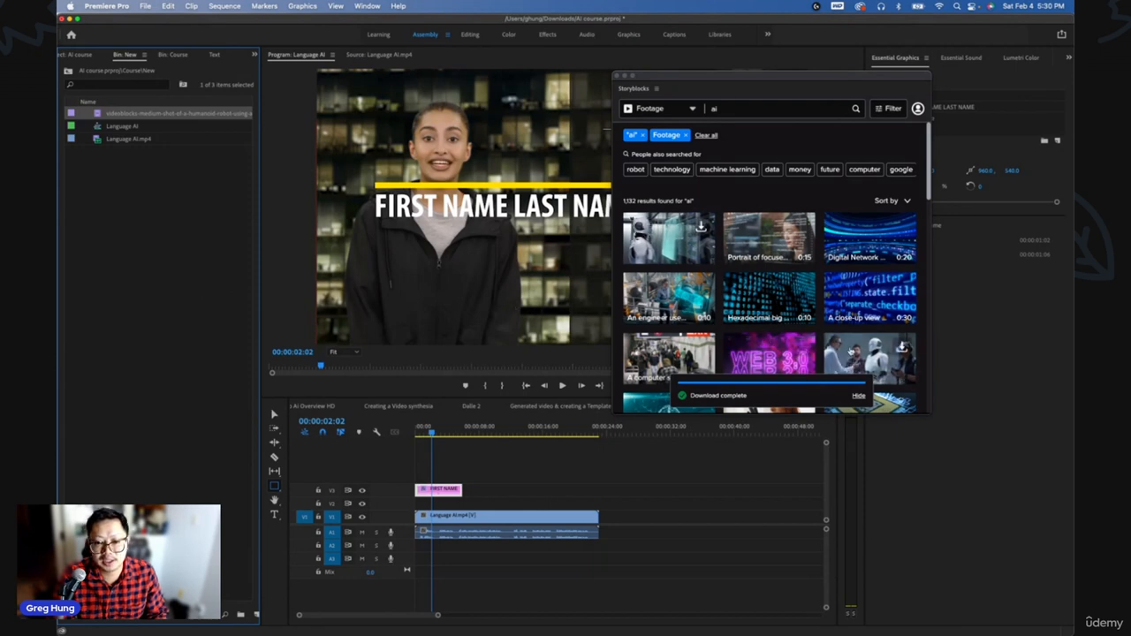
pyautogui.scroll(-1, 862, 349)
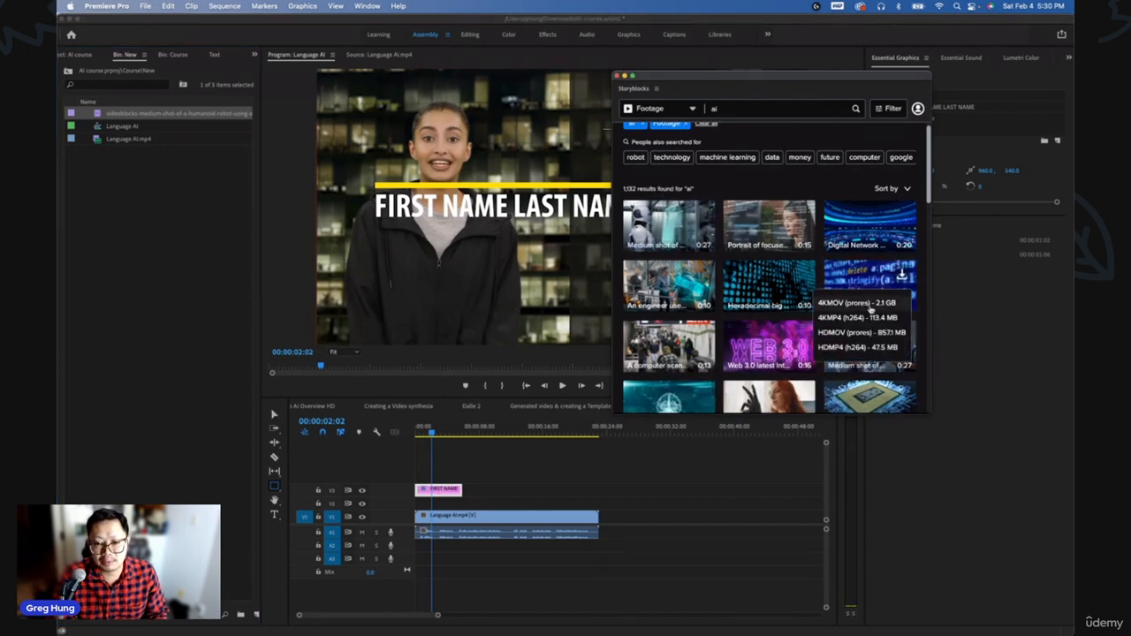
pyautogui.click(901, 273)
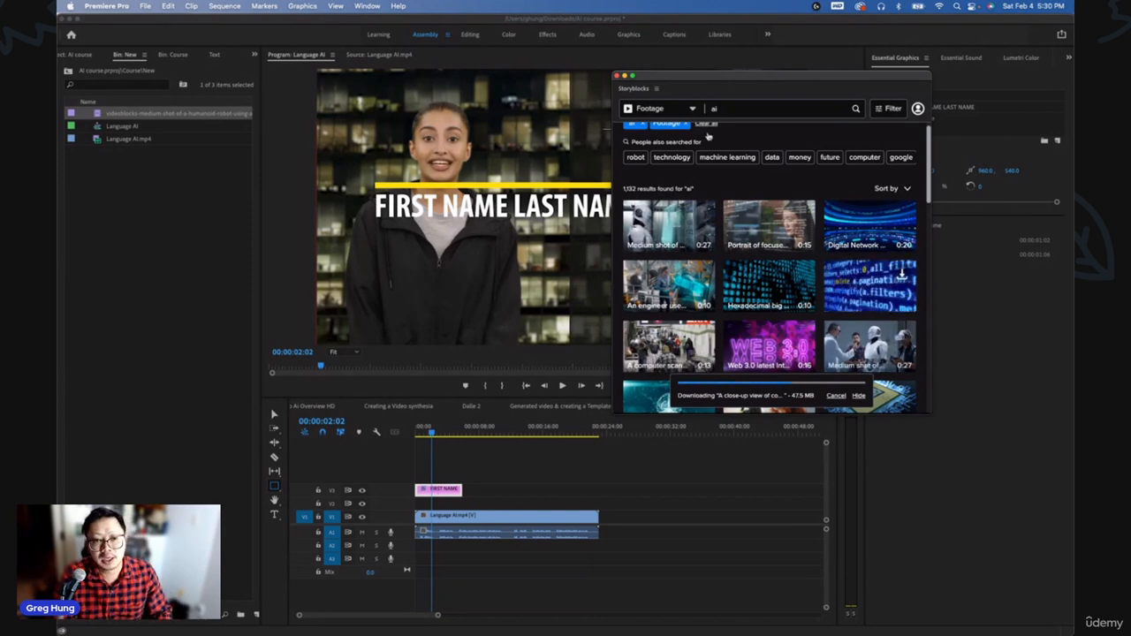
# - Switch the Storyblocks search type to Music and search for background music, browsing the results
pyautogui.click(694, 108)
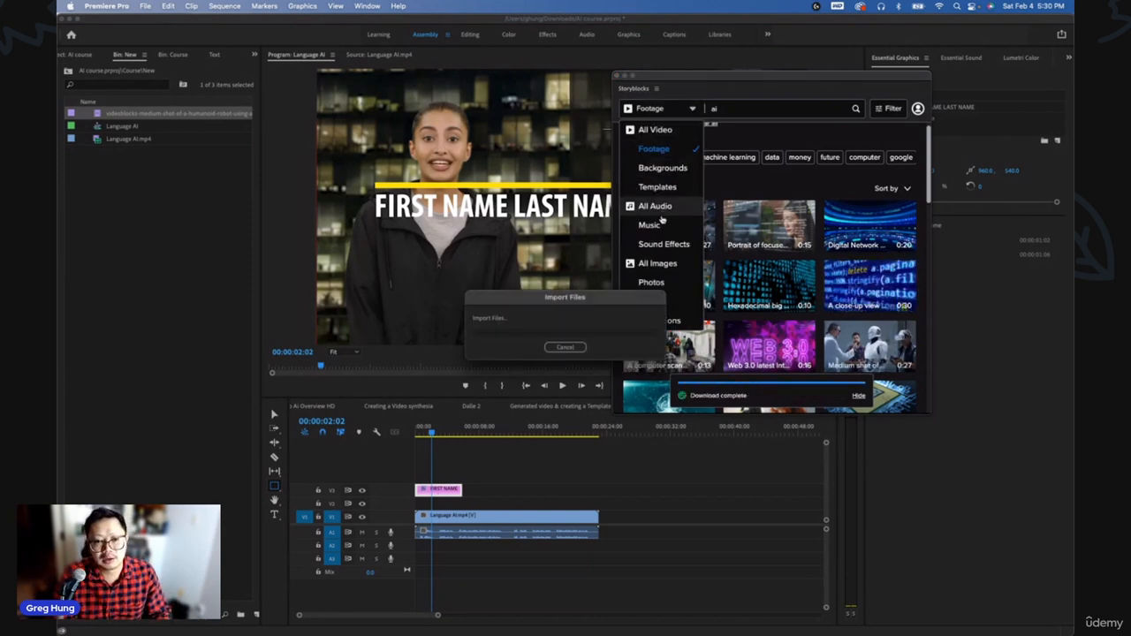
pyautogui.click(657, 225)
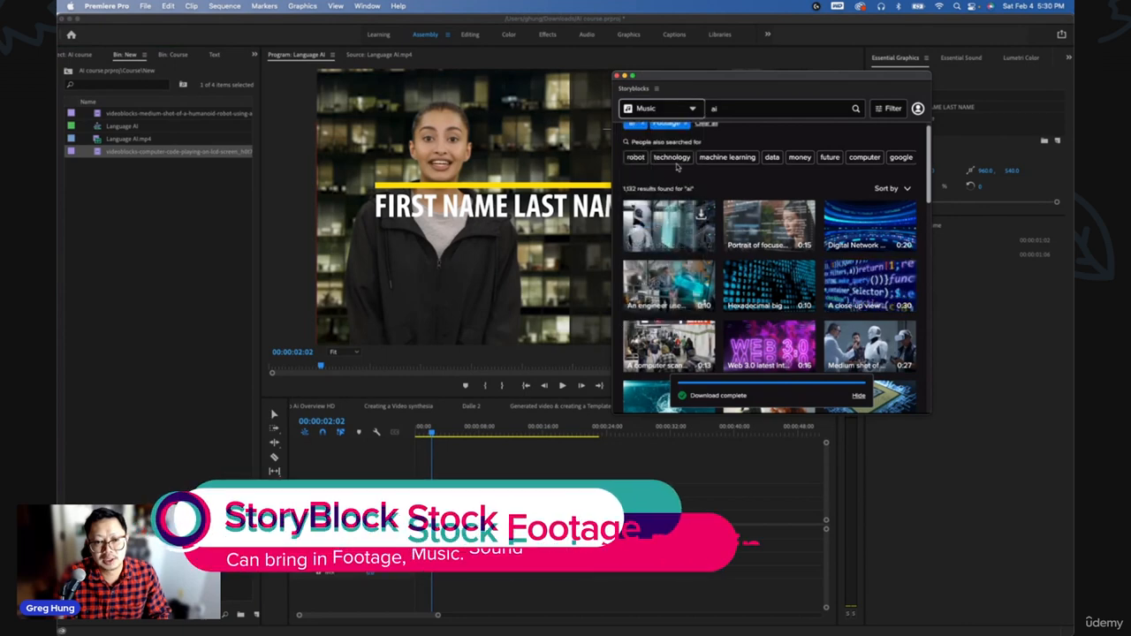
pyautogui.click(724, 110)
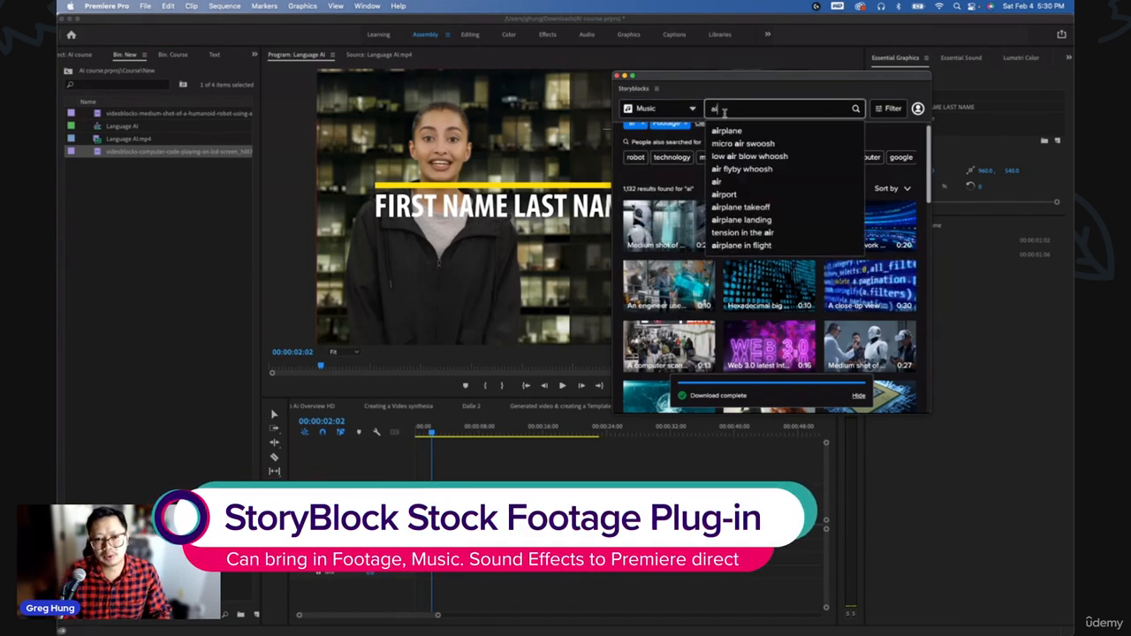
pyautogui.press('BackSpace')
pyautogui.press('BackSpace')
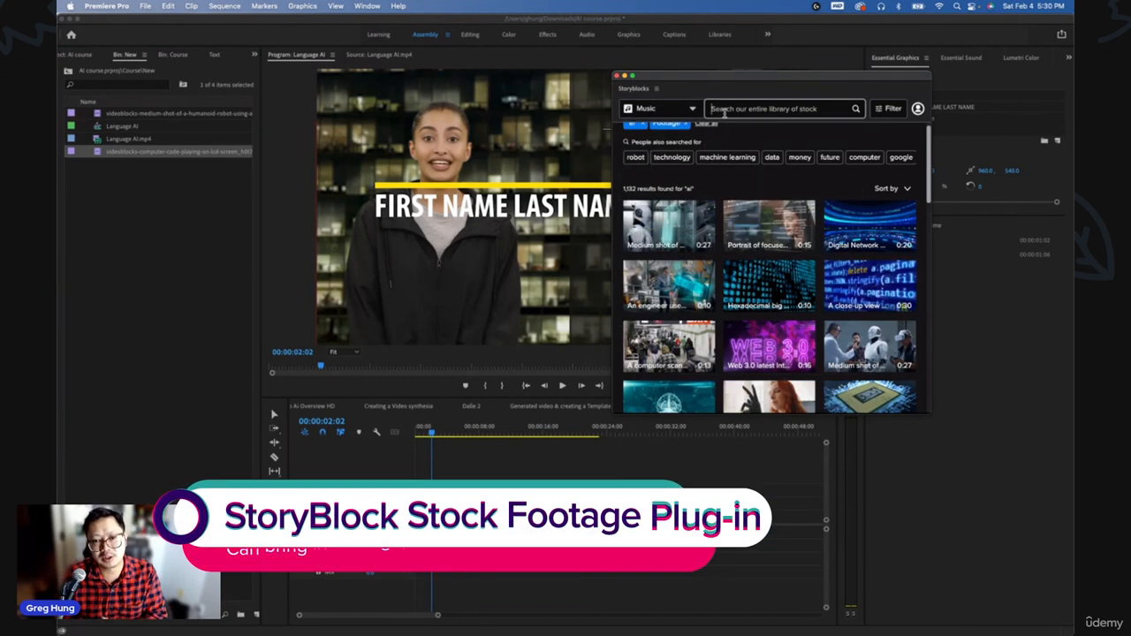
pyautogui.write('music')
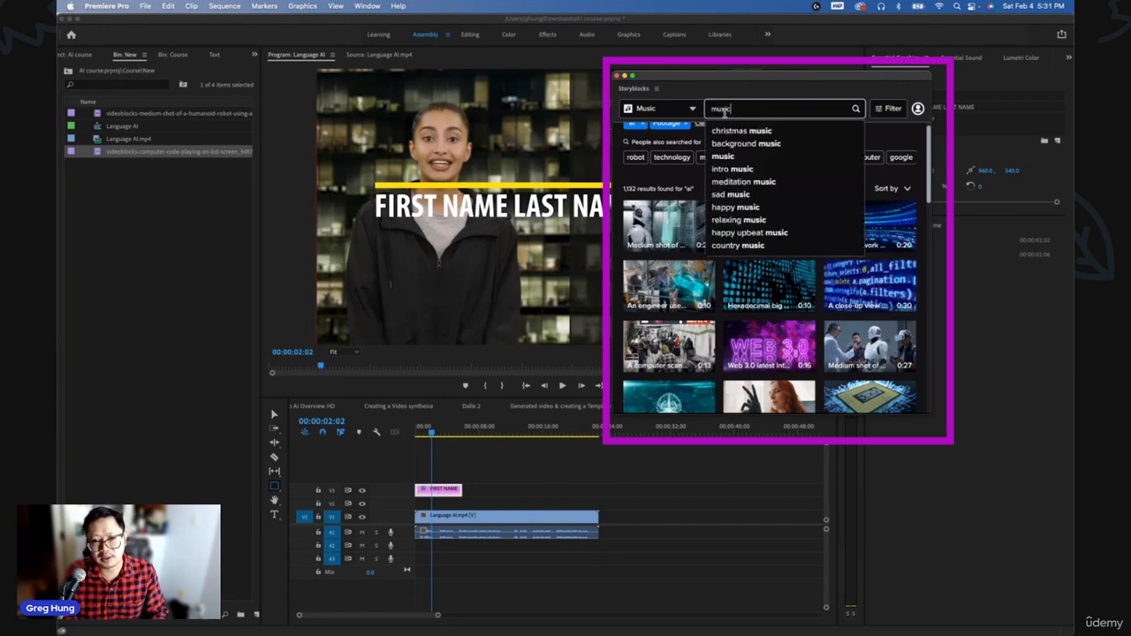
pyautogui.click(734, 143)
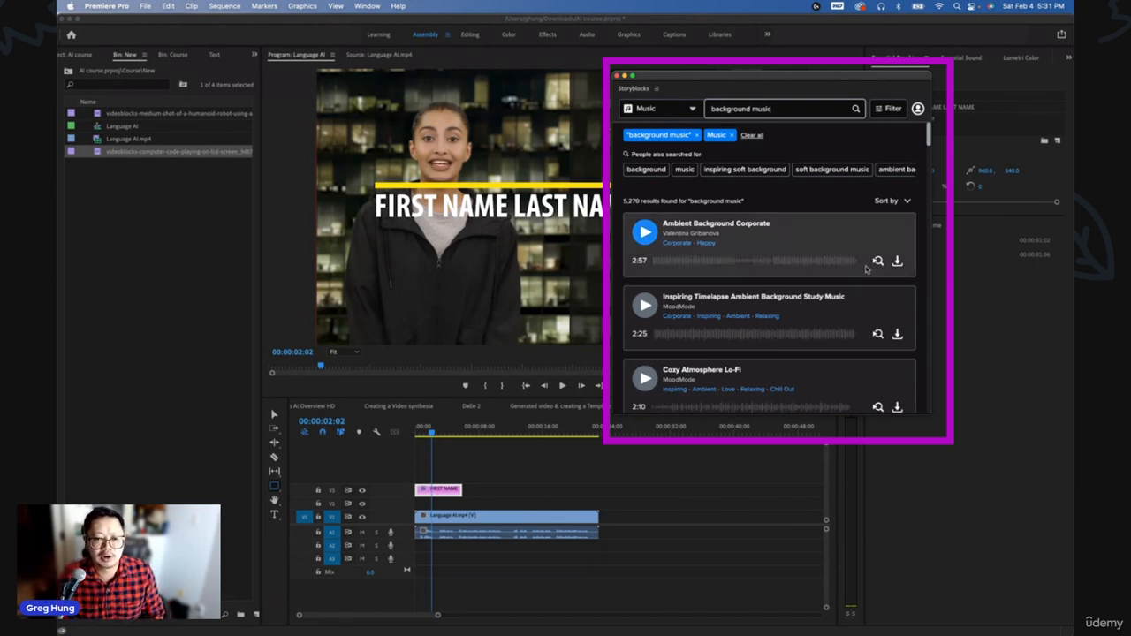
pyautogui.scroll(-1, 882, 366)
pyautogui.scroll(-1, 883, 373)
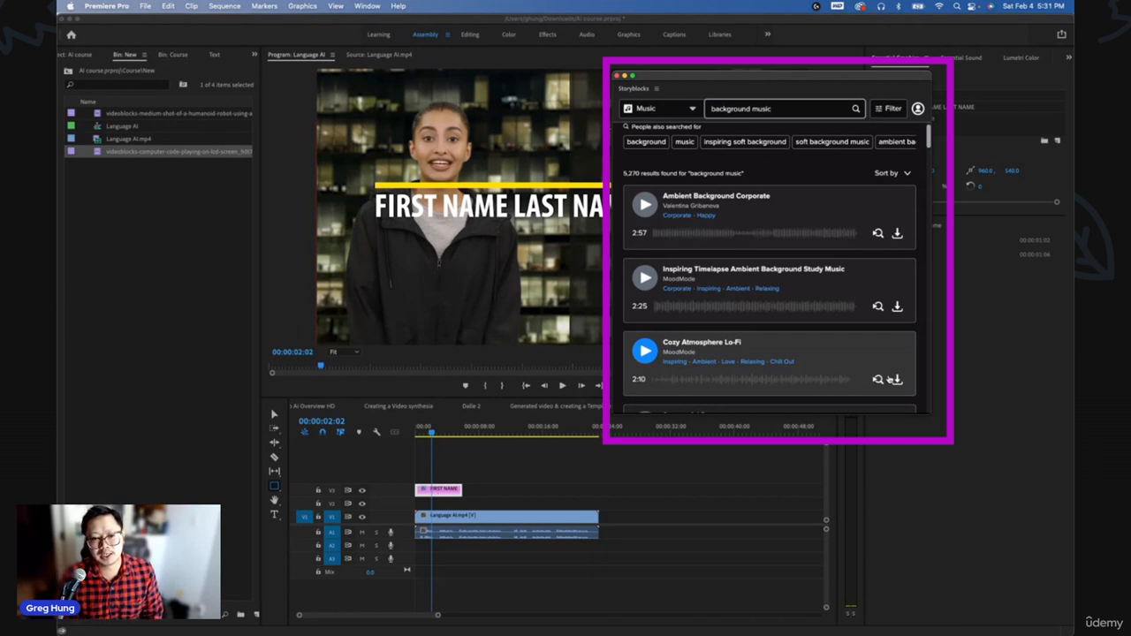
# - Download the Cozy Atmosphere Lo-Fi music track from Storyblocks into the project bin
pyautogui.scroll(-1, 869, 362)
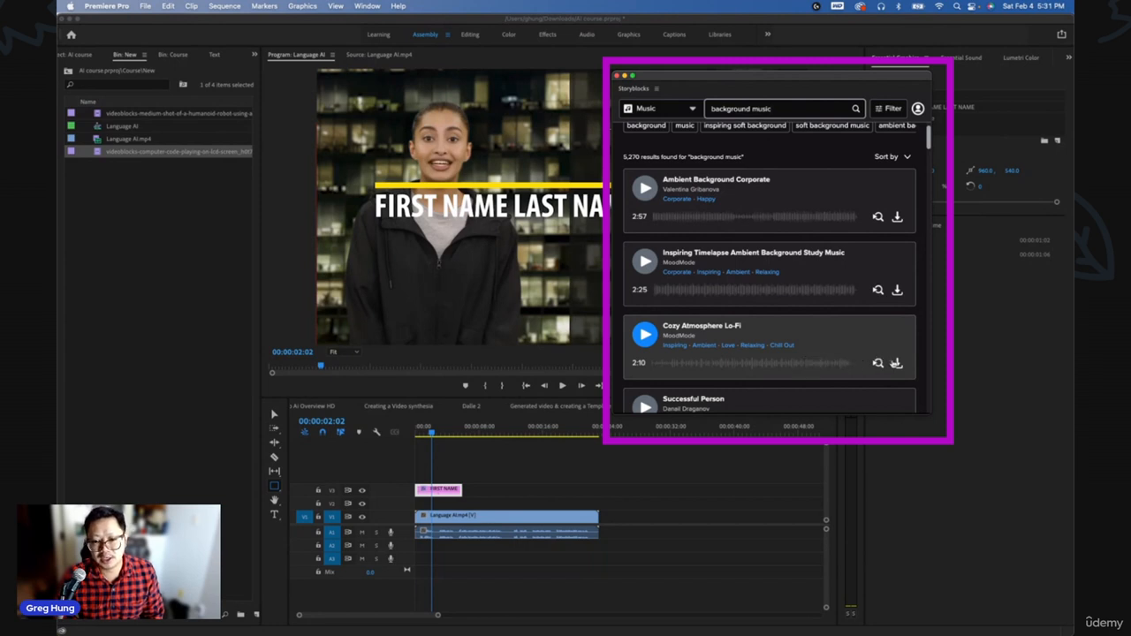
pyautogui.click(896, 363)
pyautogui.click(878, 321)
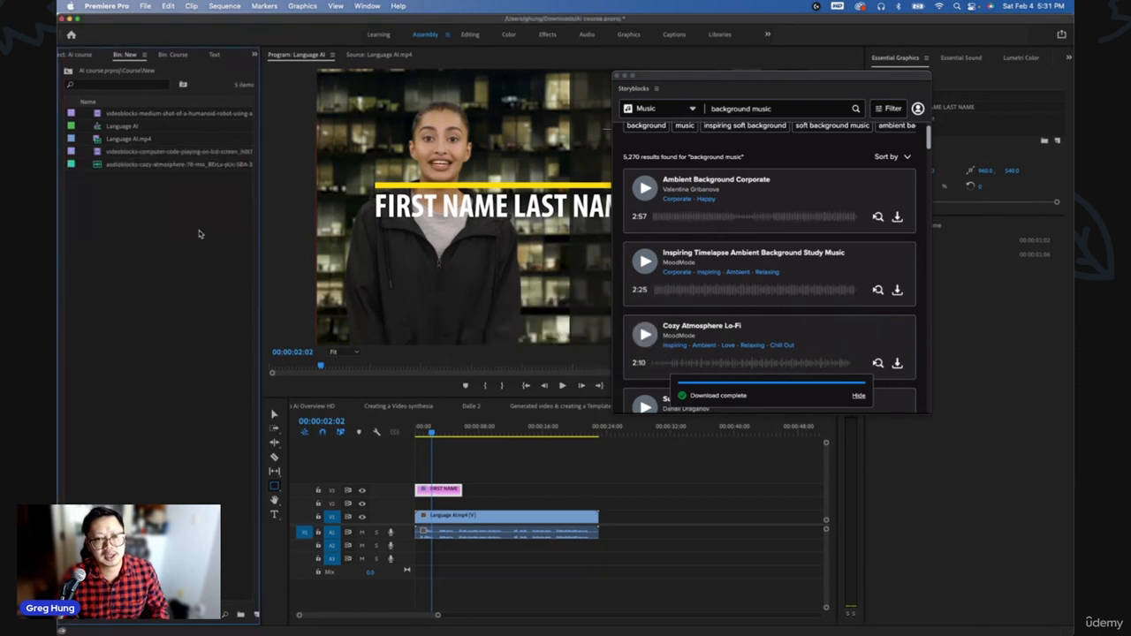
# - Move the Storyblocks panel aside and place the close-up code clip on track V2 at the sequence start
pyautogui.moveTo(657, 77); pyautogui.dragTo(848, 80)
pyautogui.click(876, 111)
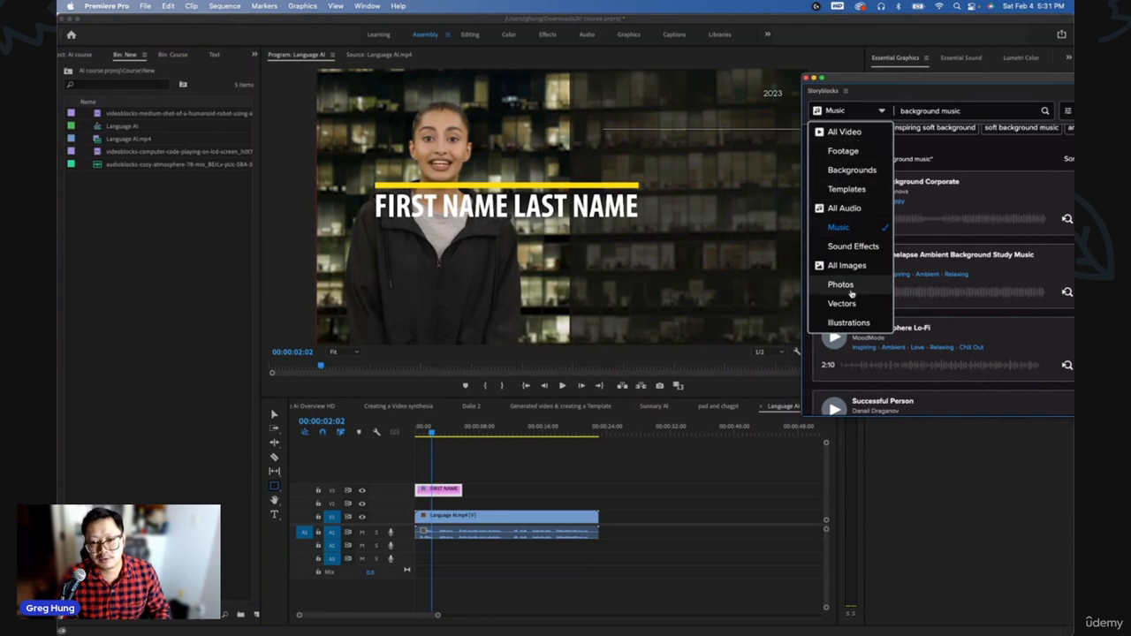
pyautogui.click(748, 20)
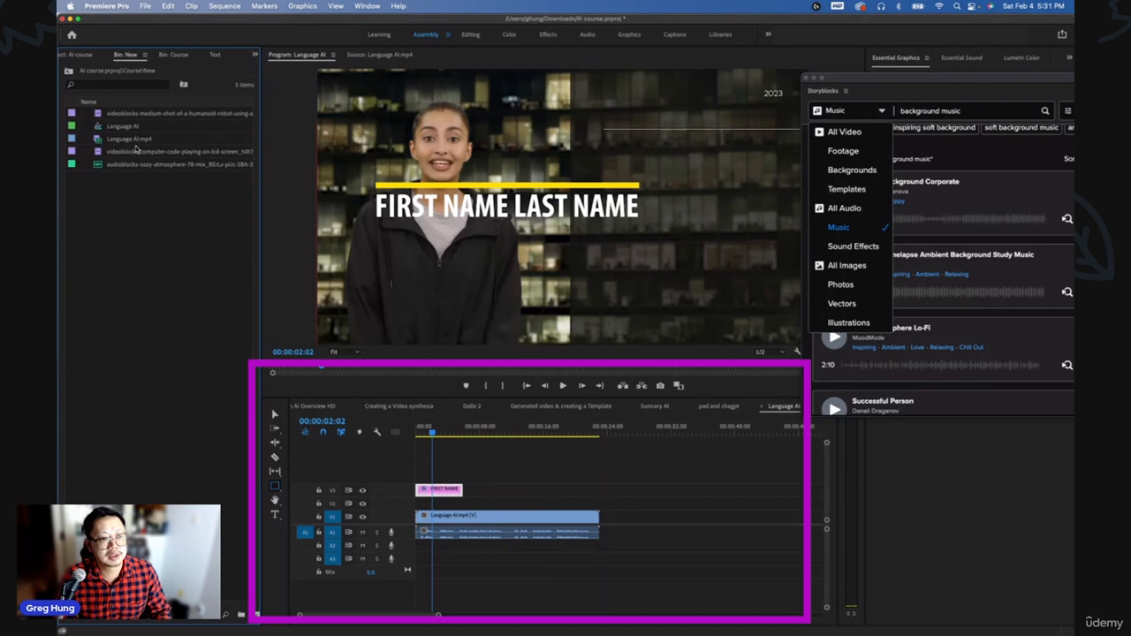
pyautogui.moveTo(136, 152); pyautogui.dragTo(422, 499)
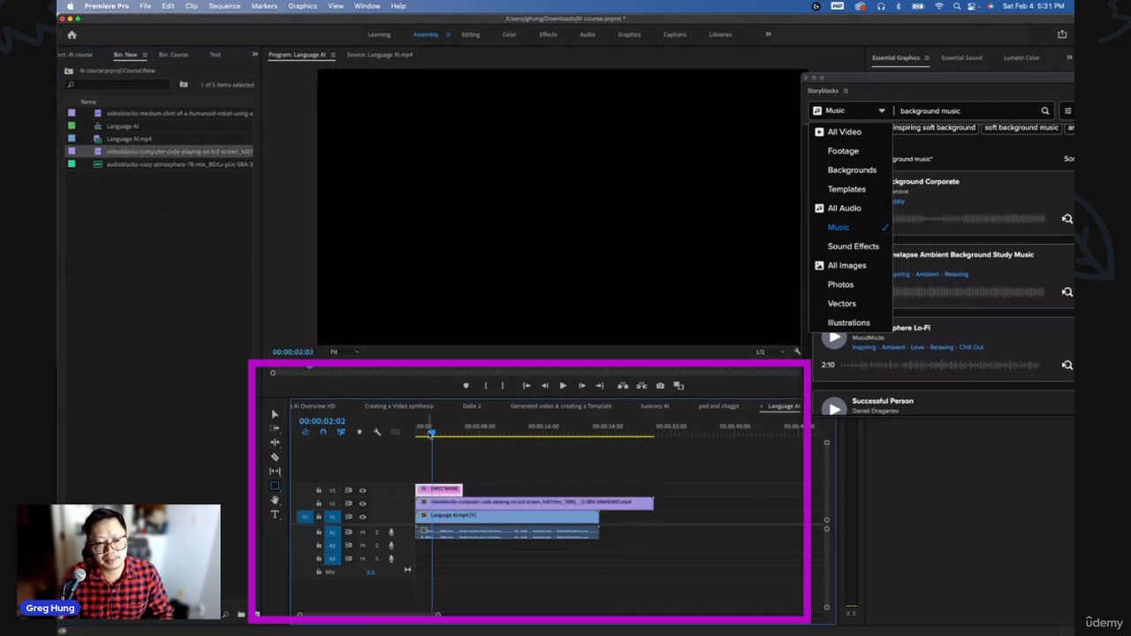
# - Play the sequence from the start and trim the code clip to end about 4 seconds in
pyautogui.click(416, 433)
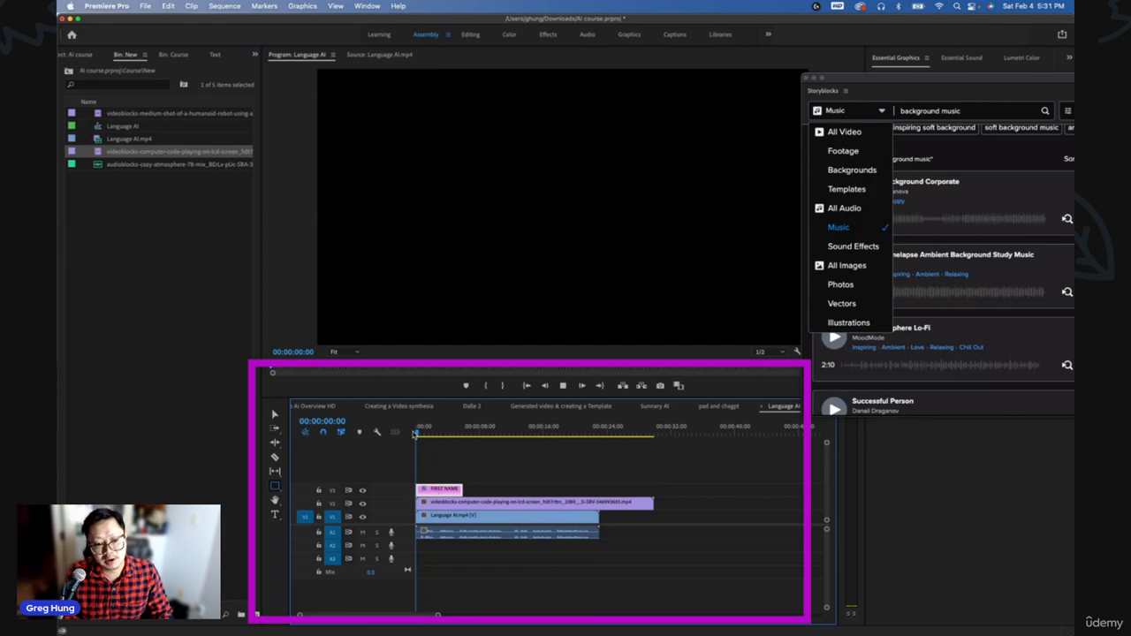
pyautogui.press('space')
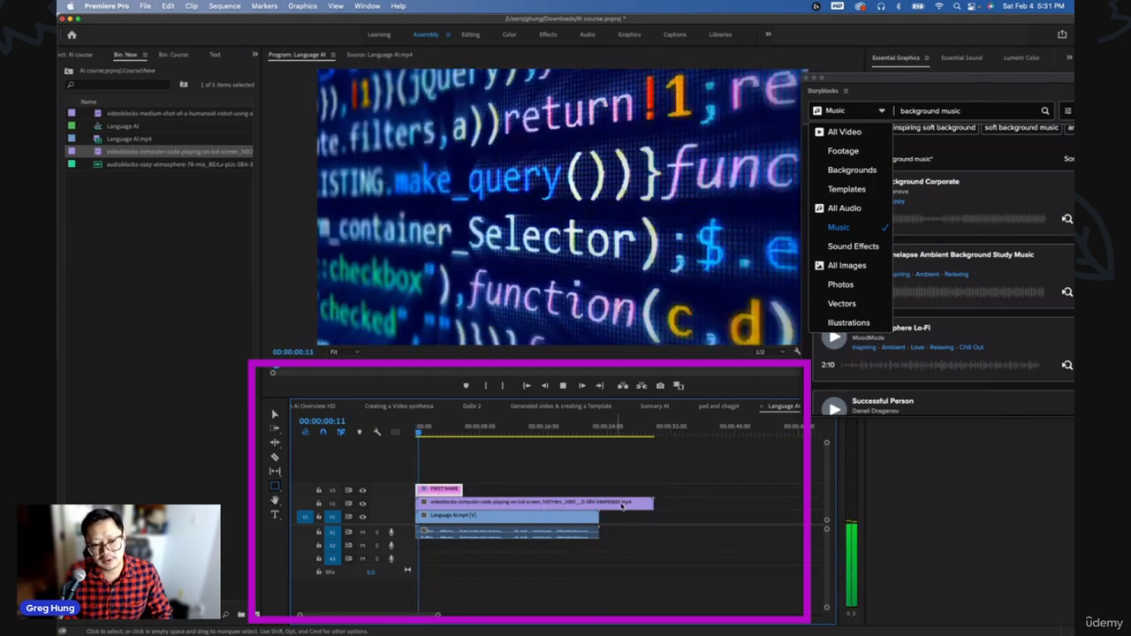
pyautogui.moveTo(475, 504); pyautogui.dragTo(453, 488)
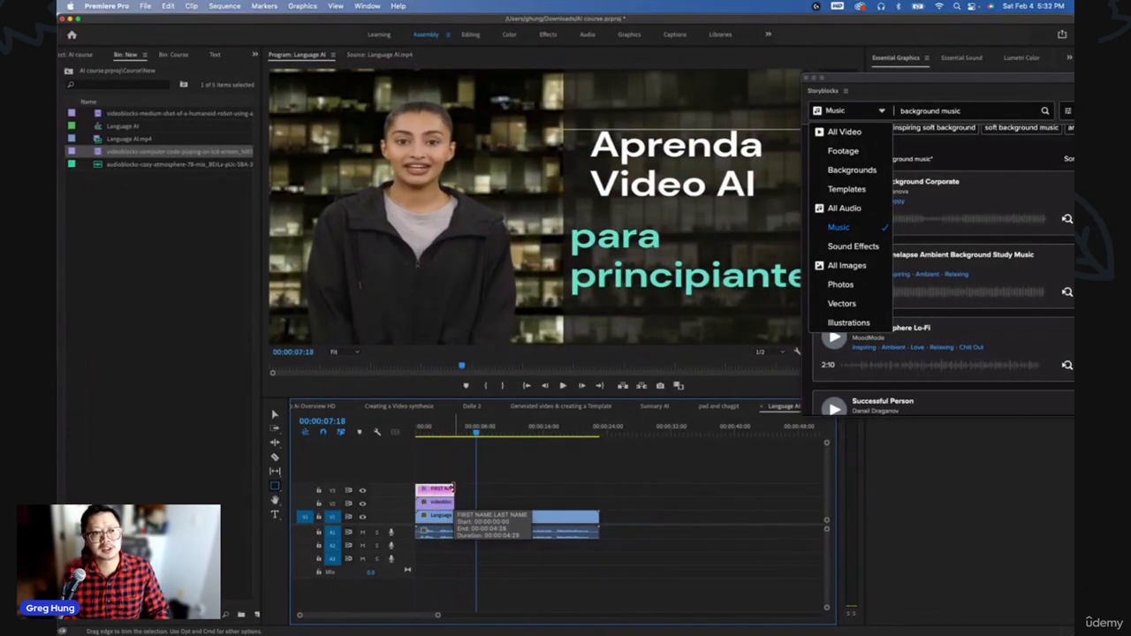
# - Add the Cozy Atmosphere music clip to audio track A2 and set its volume level to -20 dB
pyautogui.moveTo(152, 170); pyautogui.dragTo(412, 547)
pyautogui.press('-')
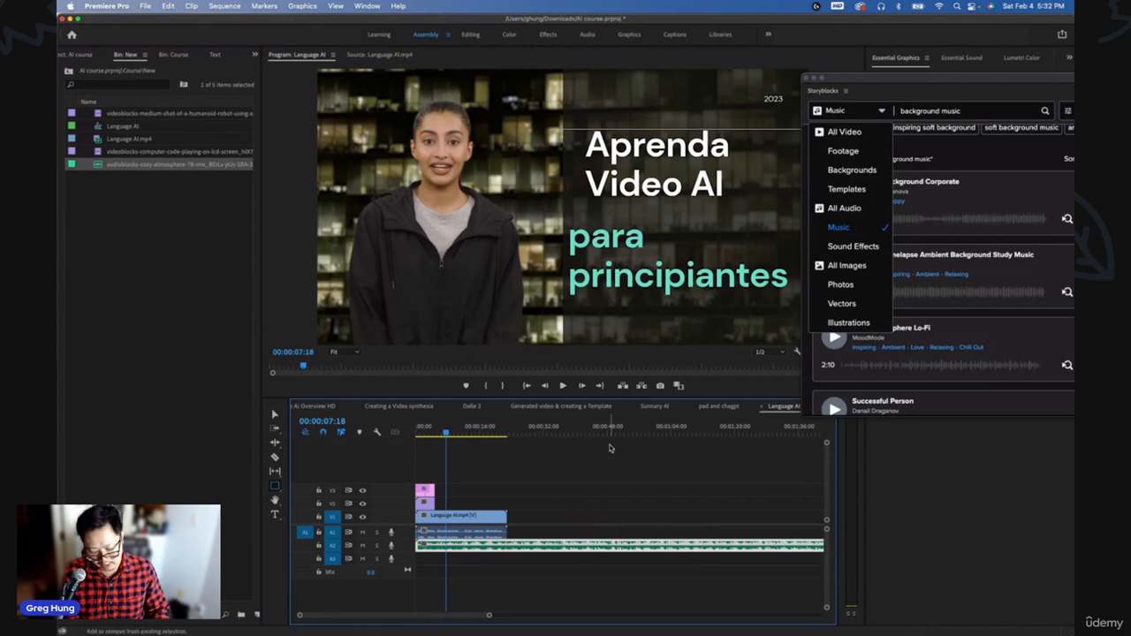
pyautogui.hotkey('shift', '5')
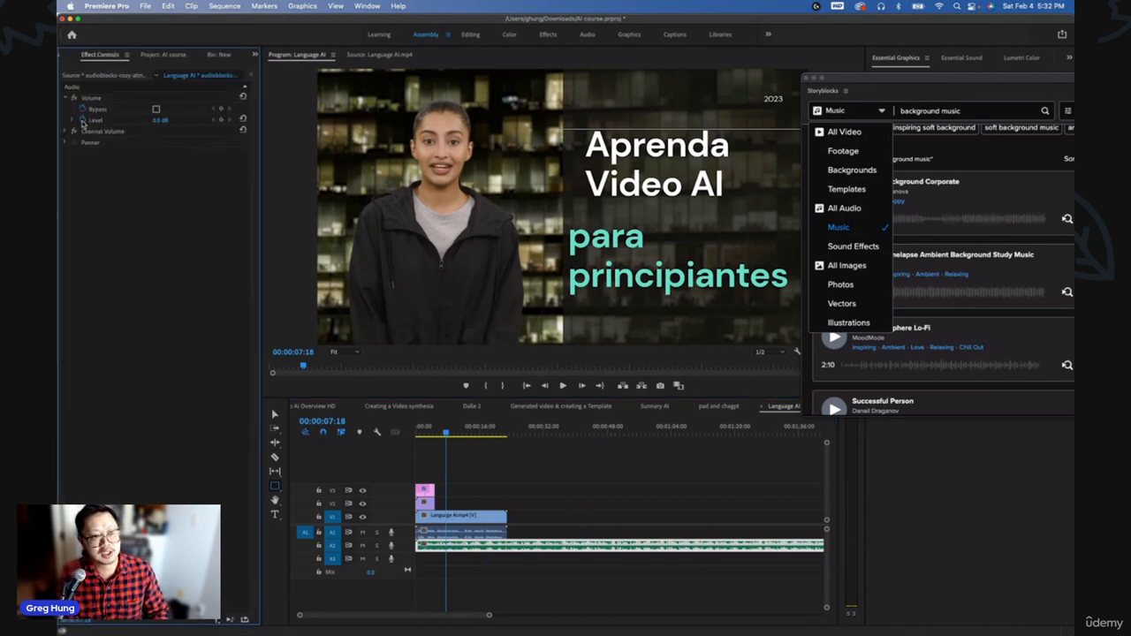
pyautogui.click(164, 119)
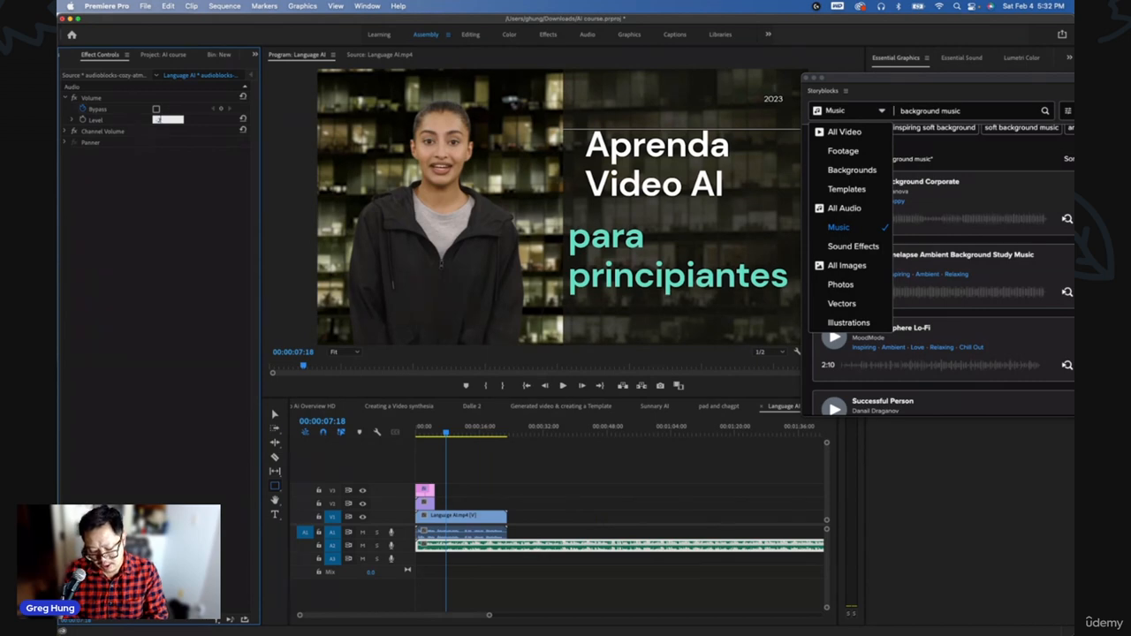
pyautogui.write('-20')
pyautogui.press('Return')
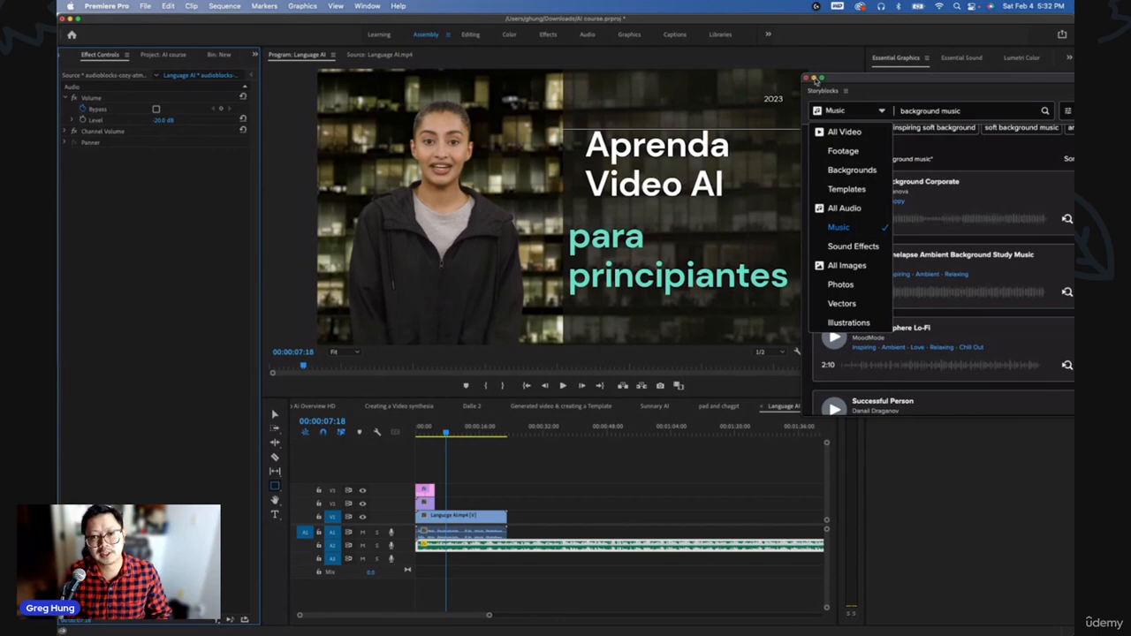
# - Close the Storyblocks panel, select the title clip, and zoom the timeline out to see the whole sequence
pyautogui.click(813, 79)
pyautogui.moveTo(435, 435); pyautogui.dragTo(427, 433)
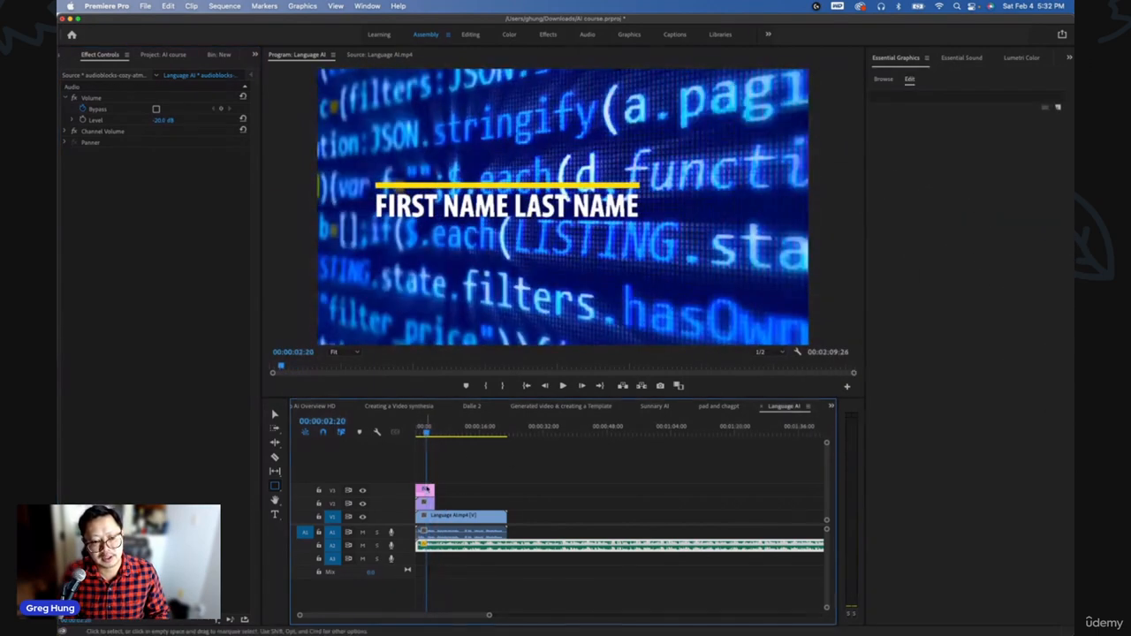
pyautogui.click(425, 490)
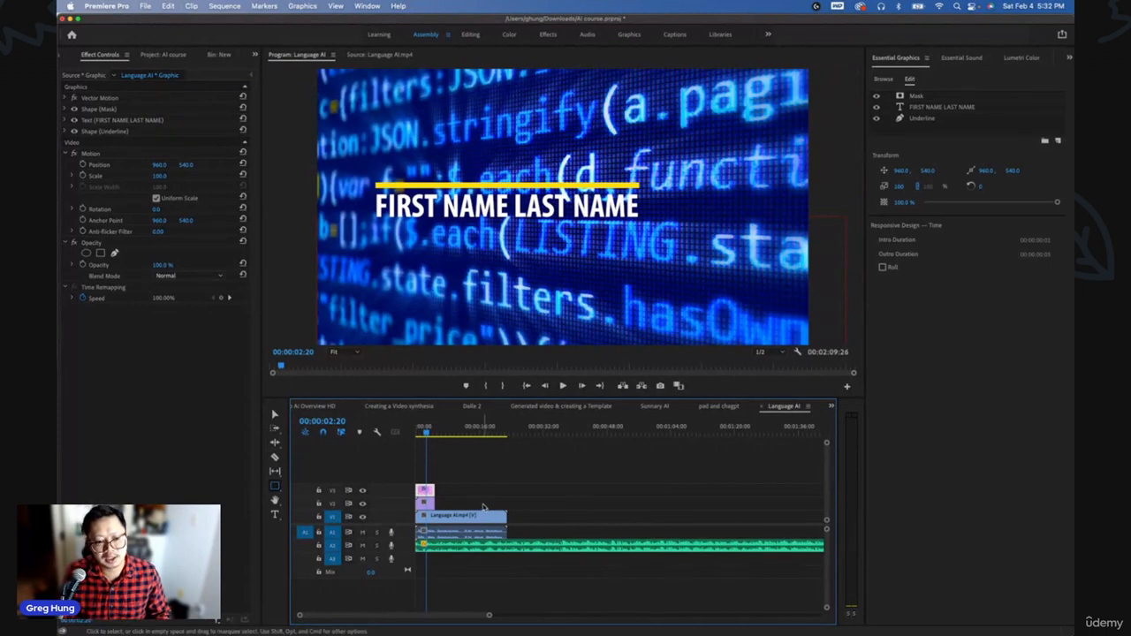
pyautogui.press('-')
pyautogui.press('-')
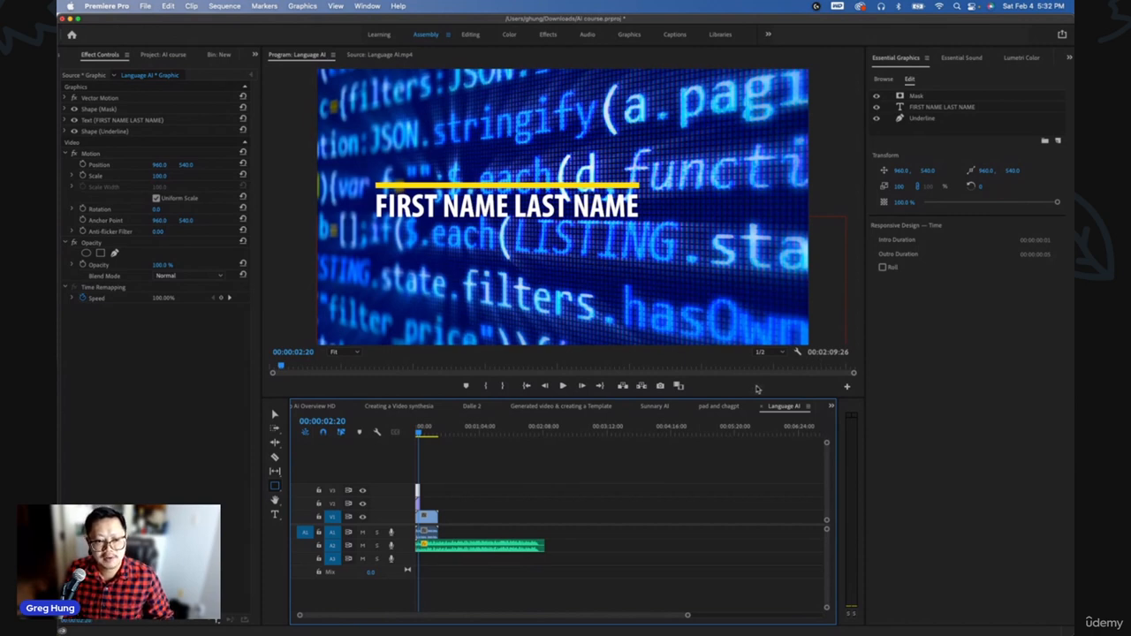
# - Switch to the 'how to record a video in other language' sequence and scrub through the finished project
pyautogui.click(830, 406)
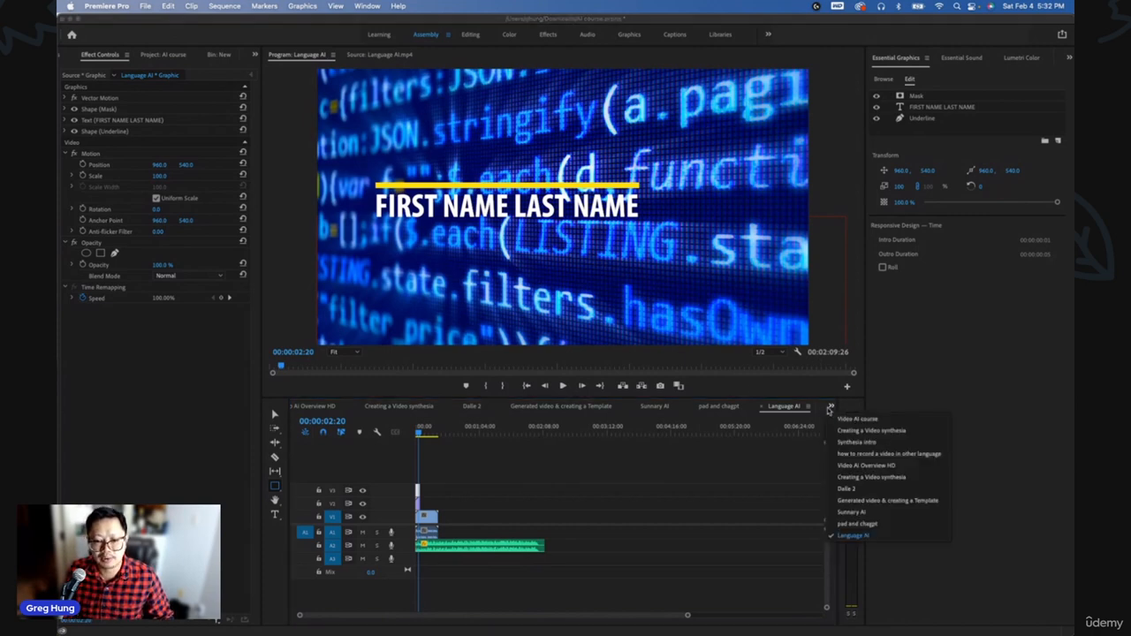
pyautogui.click(853, 455)
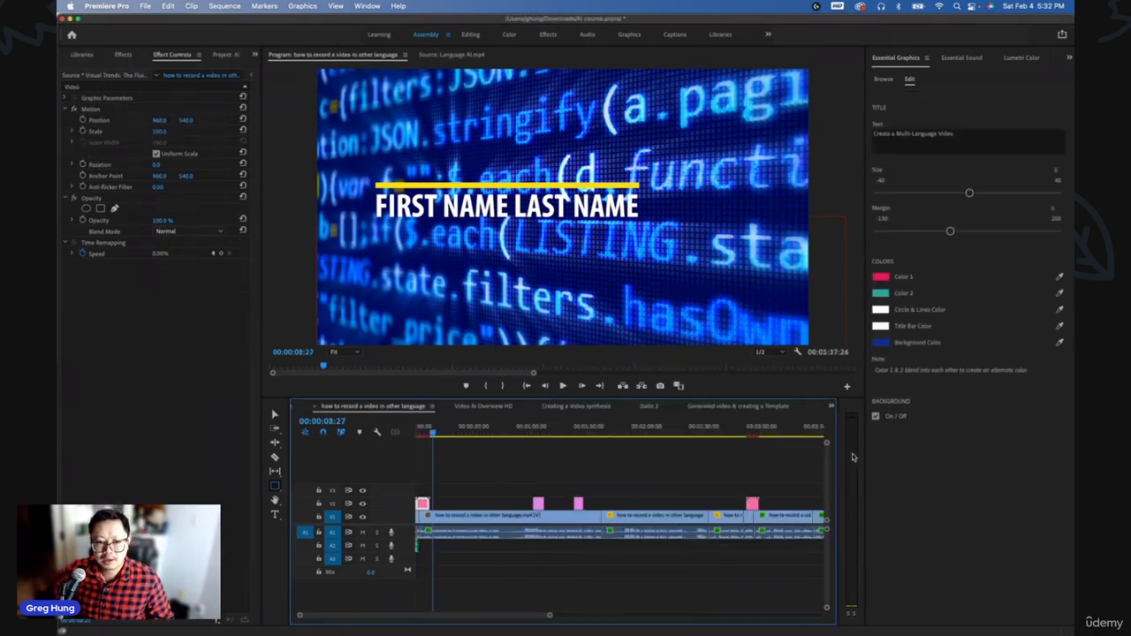
pyautogui.click(466, 433)
pyautogui.press('-')
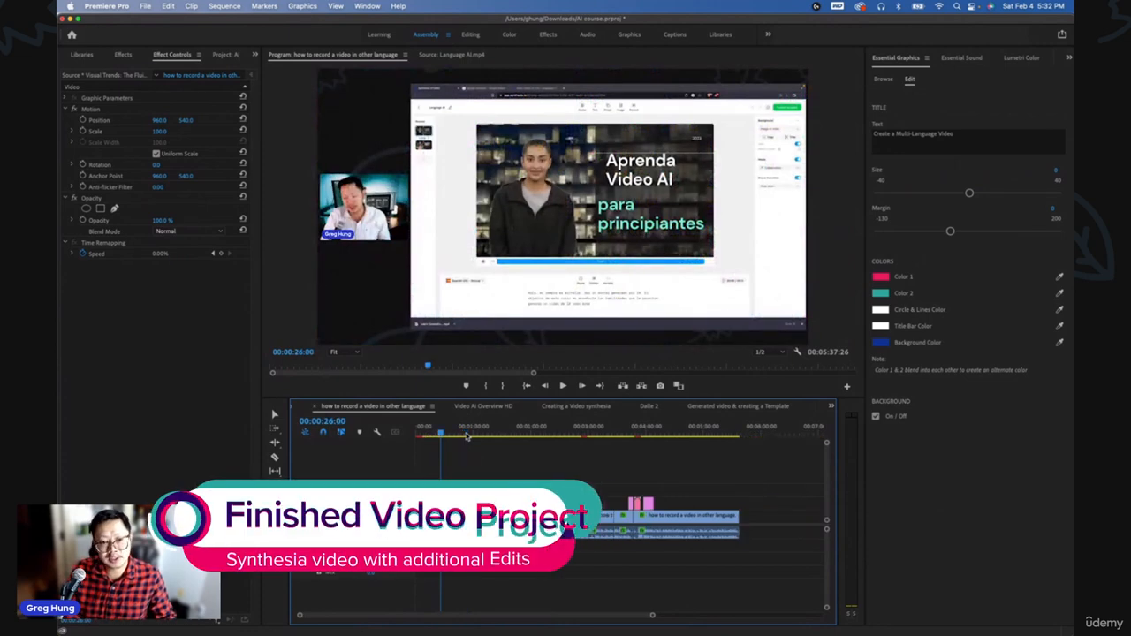
pyautogui.moveTo(450, 435); pyautogui.dragTo(540, 437)
pyautogui.press('=')
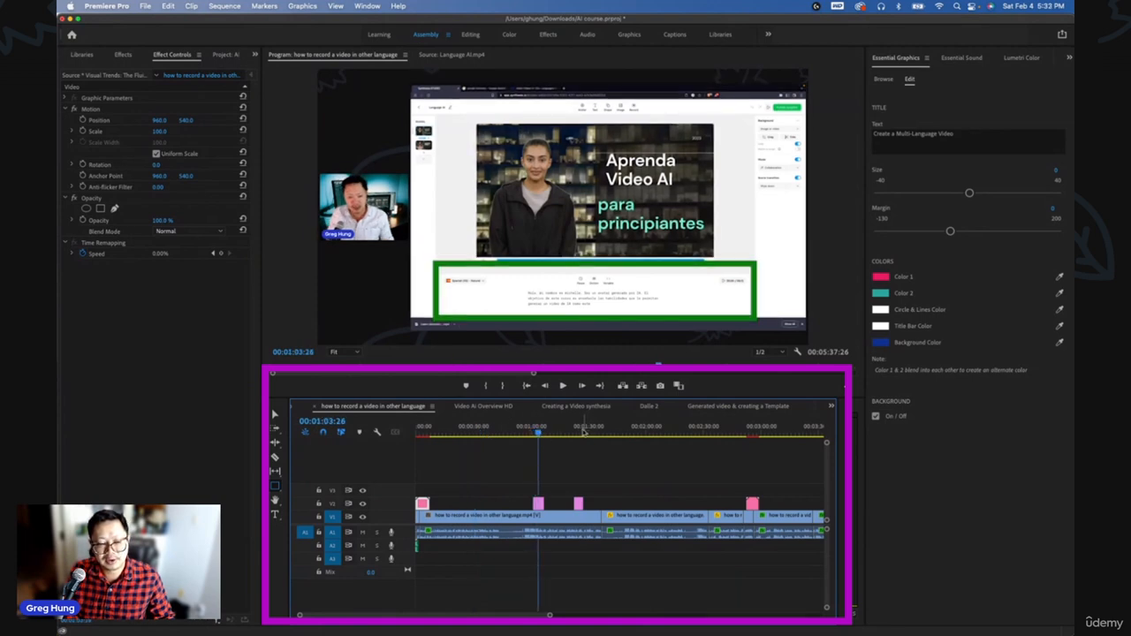
pyautogui.press('-')
pyautogui.click(646, 435)
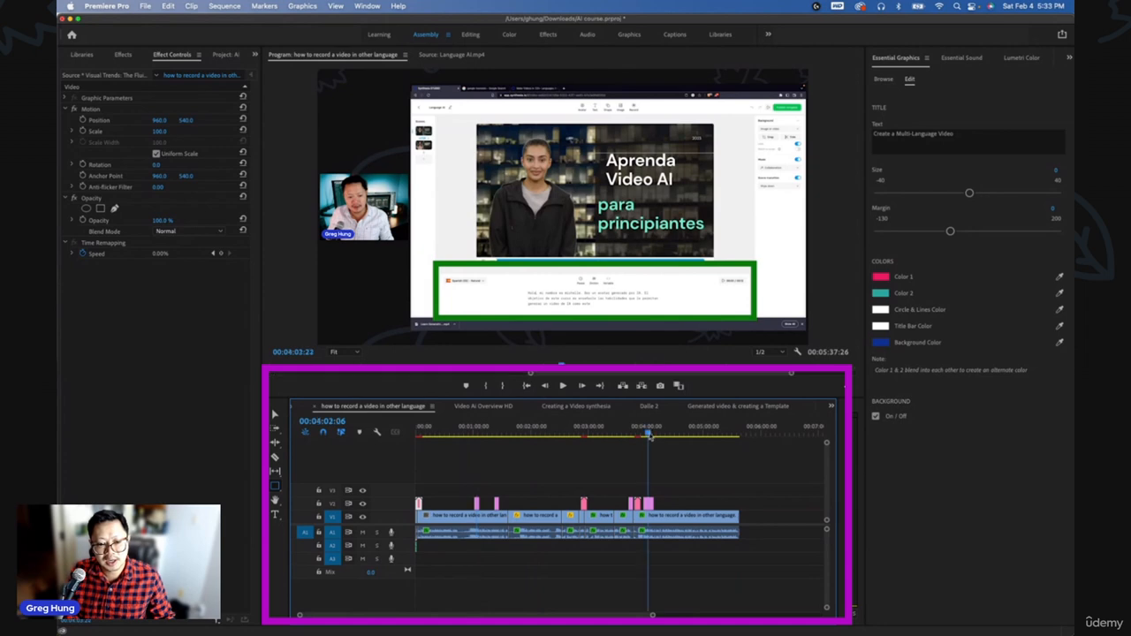
pyautogui.press('=')
pyautogui.press('=')
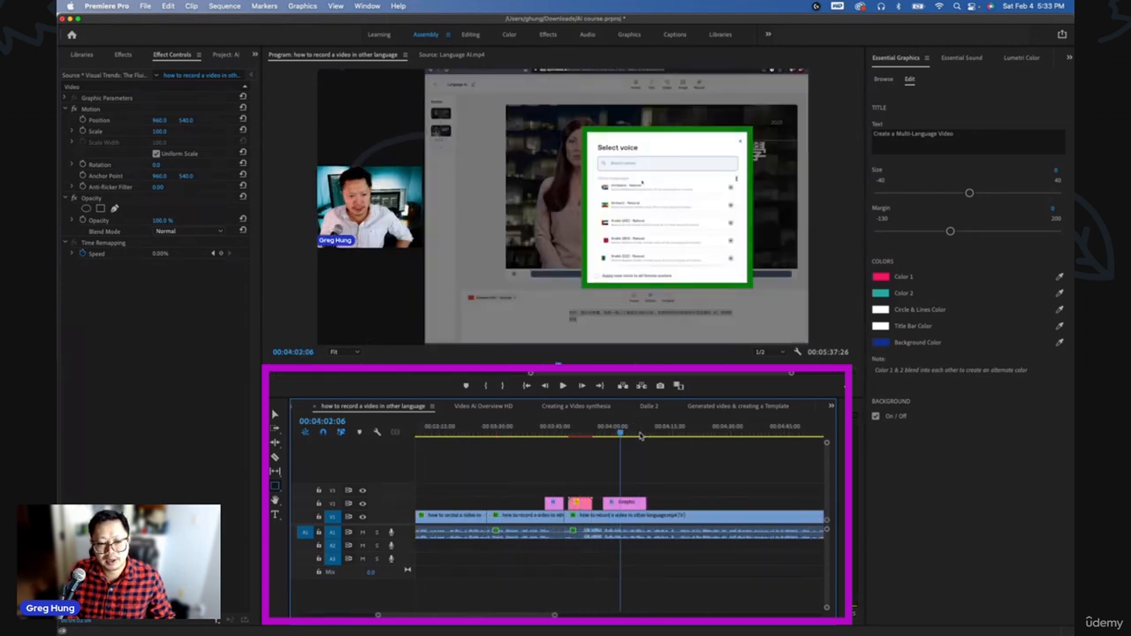
pyautogui.press('-')
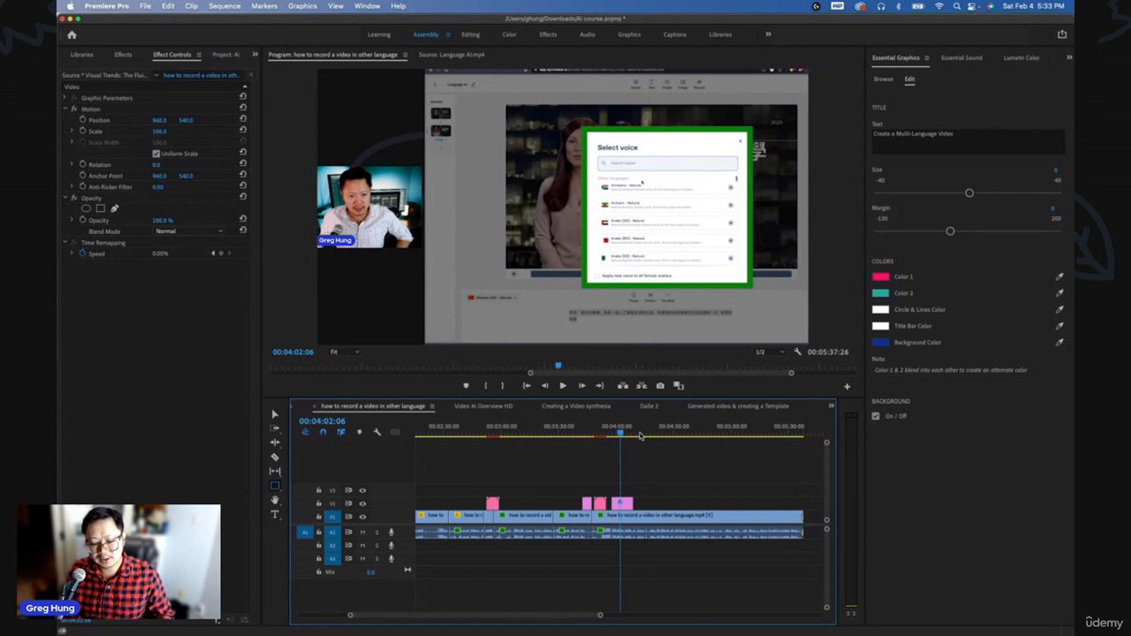
pyautogui.press('-')
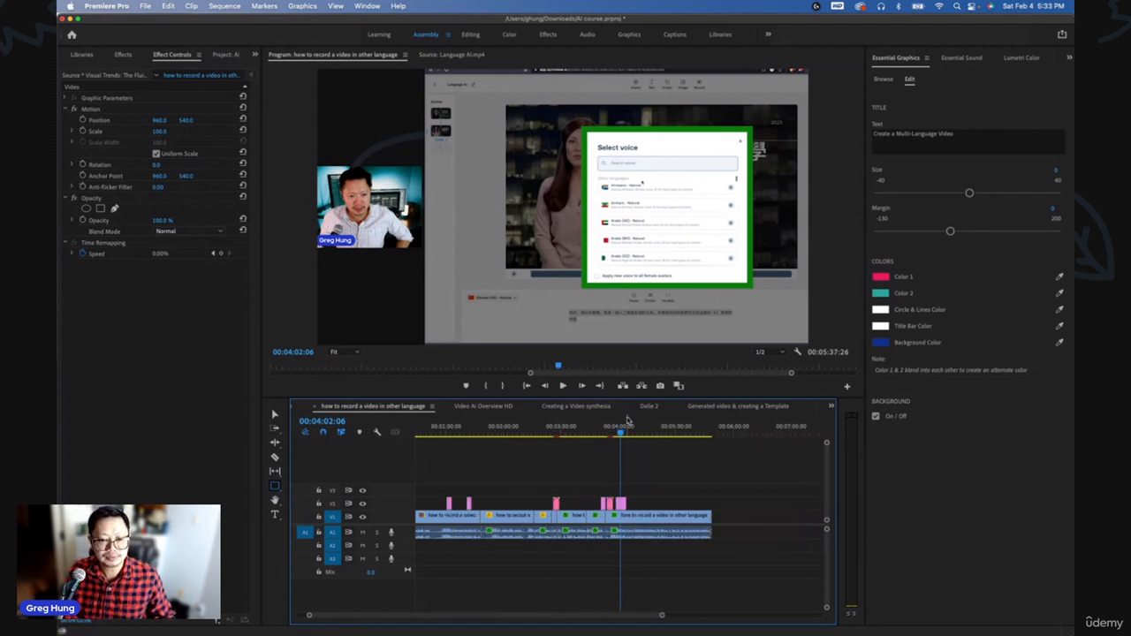
# - Open the Export Media settings for the sequence and inspect the available format options
pyautogui.click(145, 7)
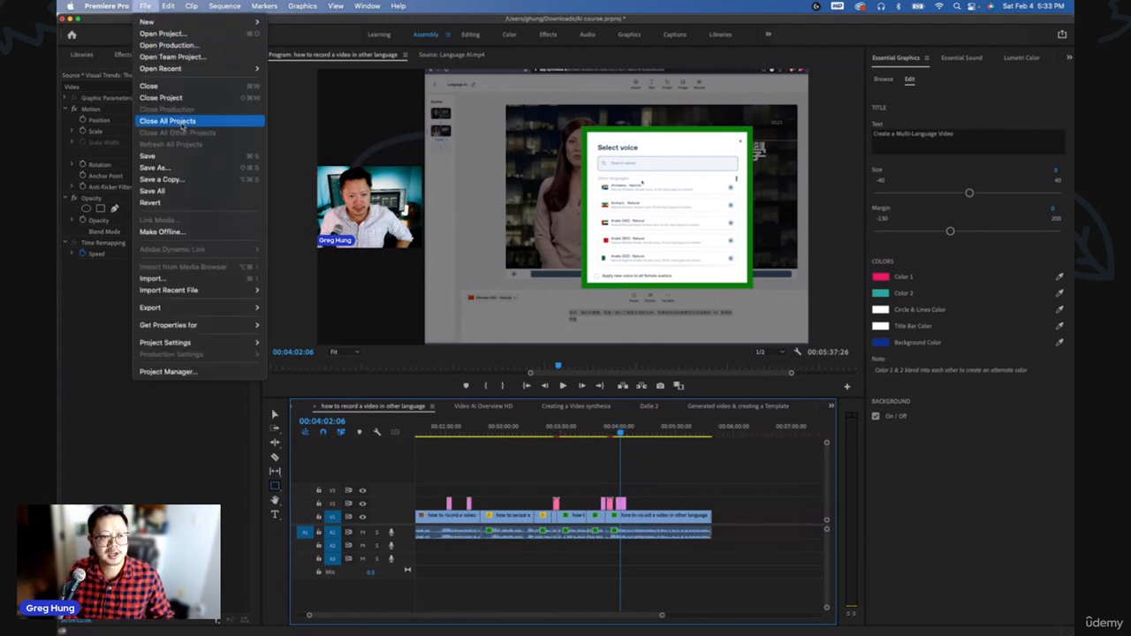
pyautogui.moveTo(226, 308)
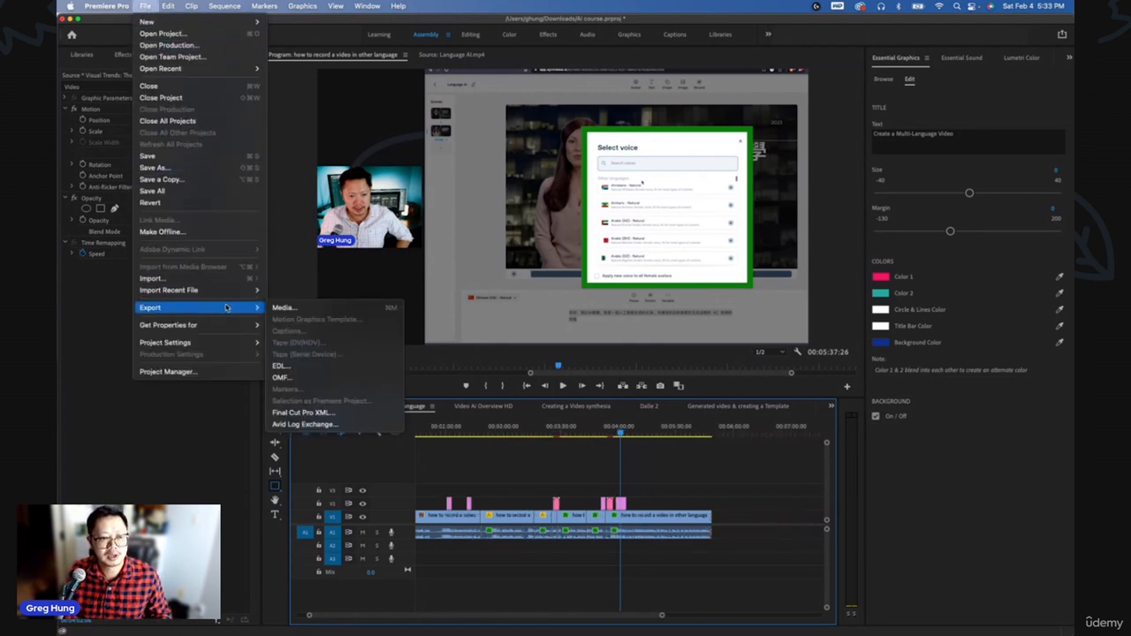
pyautogui.click(281, 307)
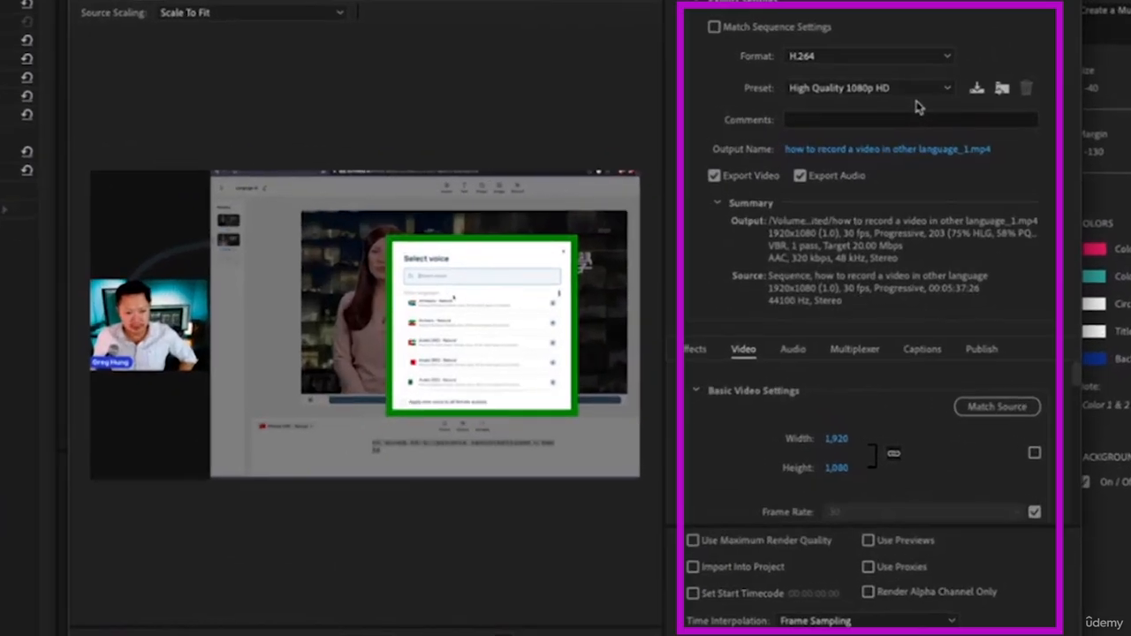
pyautogui.click(896, 60)
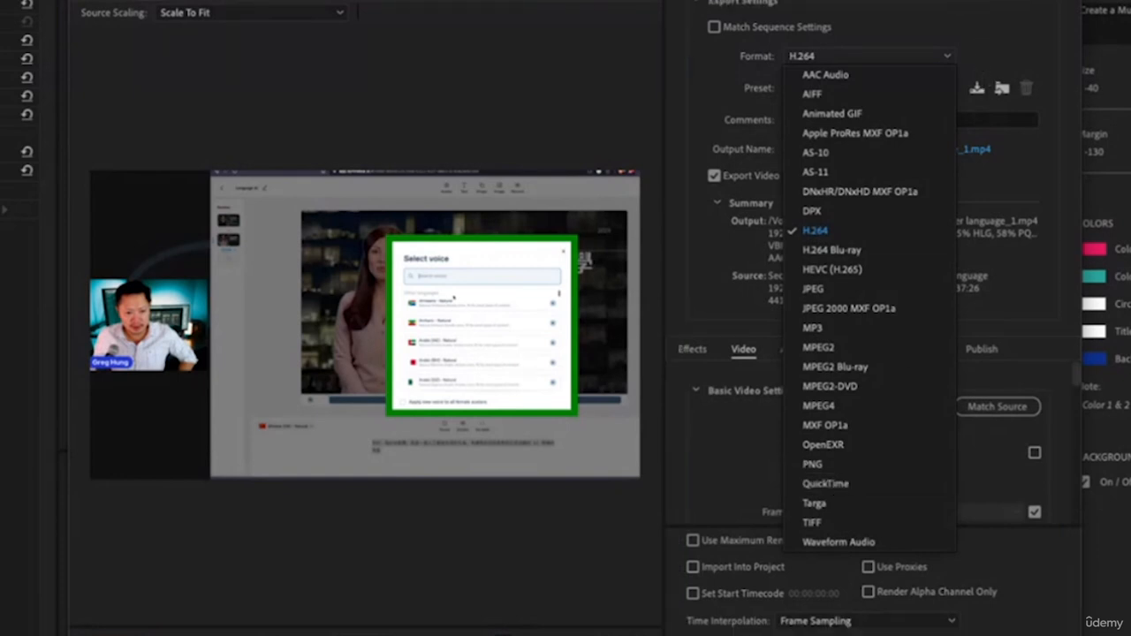
pyautogui.click(980, 3)
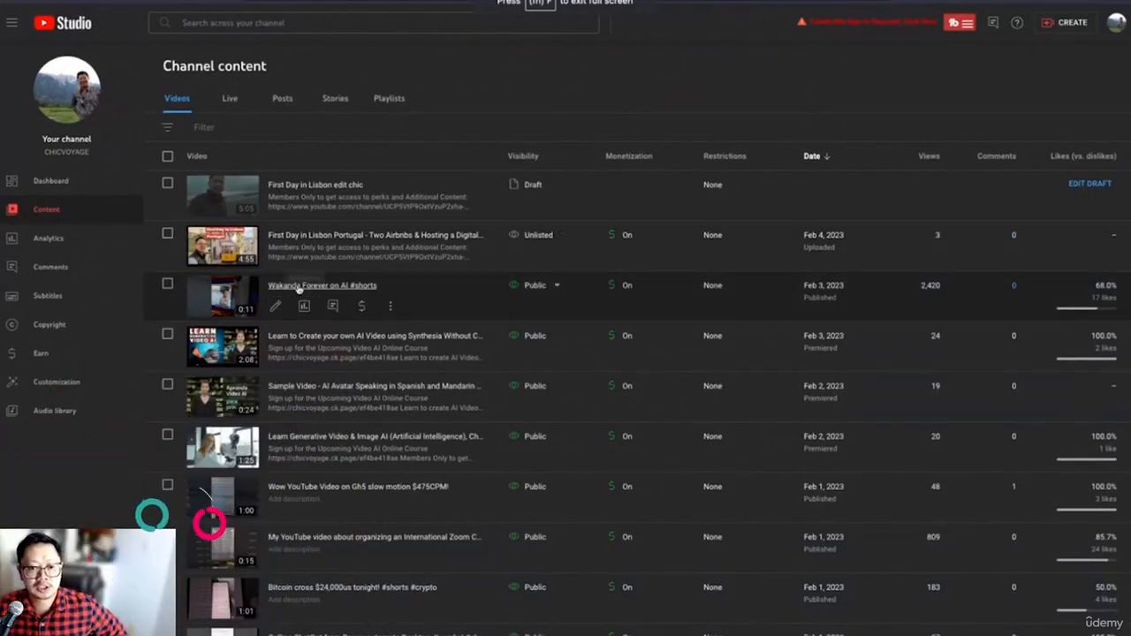
# - Switch to YouTube Studio and open the details of the 'Sample Video - AI Avatar Speaking in Spanish and Mandarin' upload
pyautogui.scroll(-1, 298, 318)
pyautogui.scroll(-2, 298, 320)
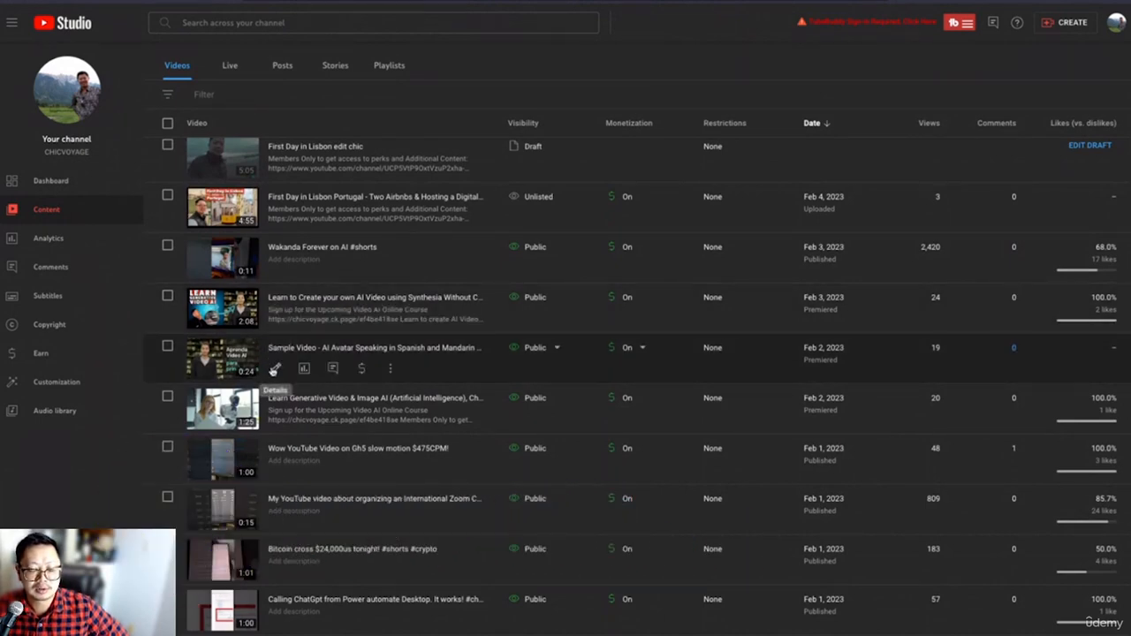
pyautogui.click(275, 370)
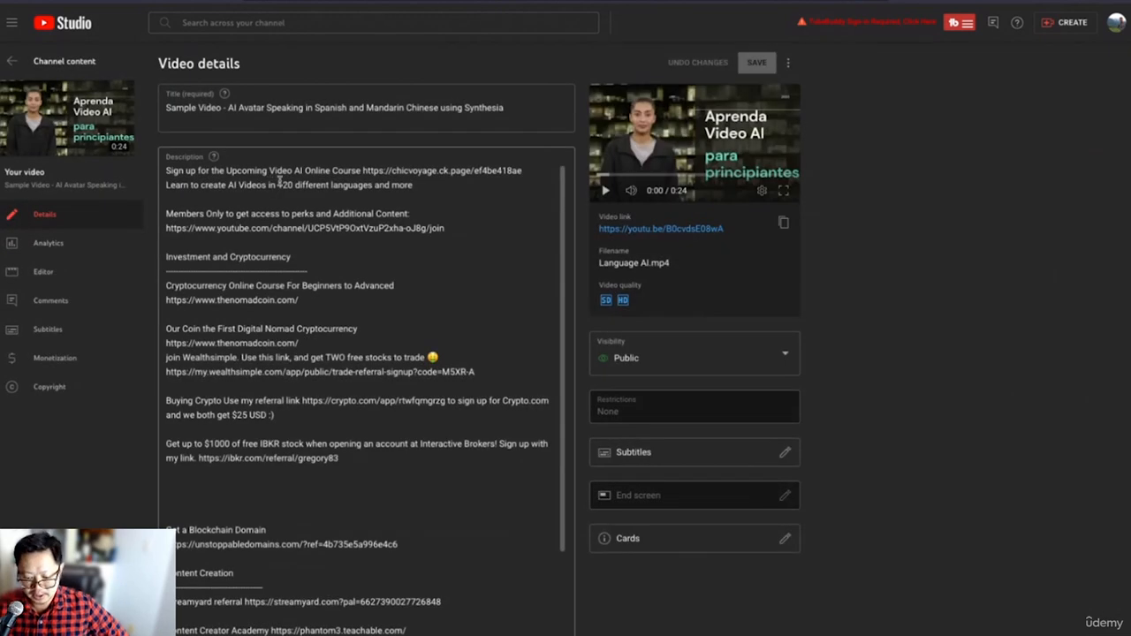
# - Examine the video's title, description, thumbnail, playlist, audience and tags fields
pyautogui.click(235, 106)
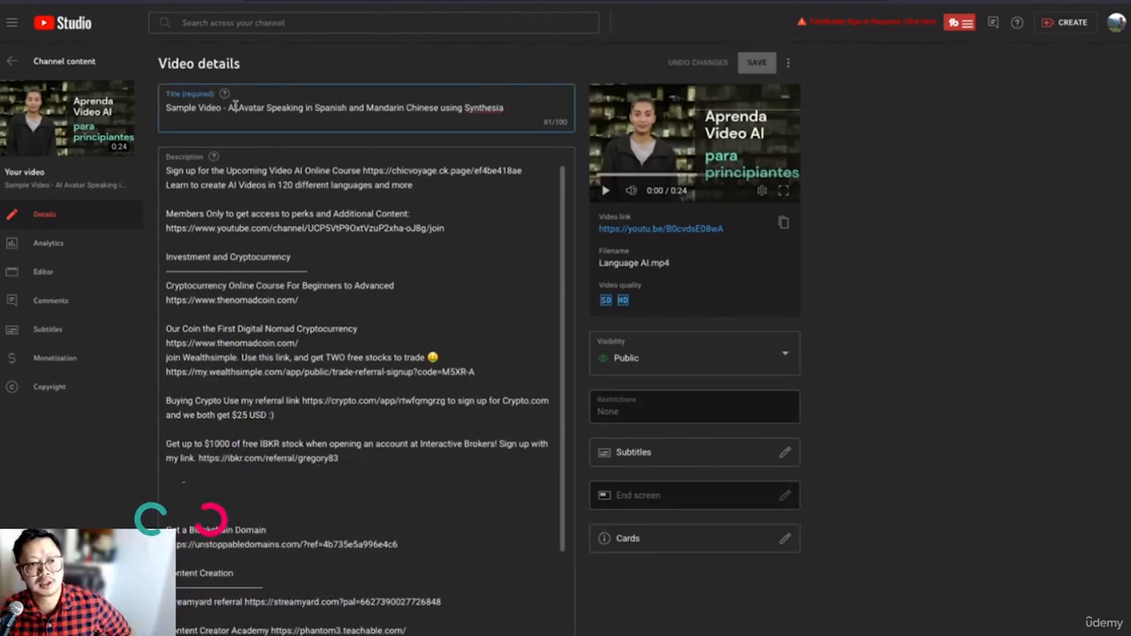
pyautogui.scroll(-1, 237, 168)
pyautogui.scroll(-3, 237, 168)
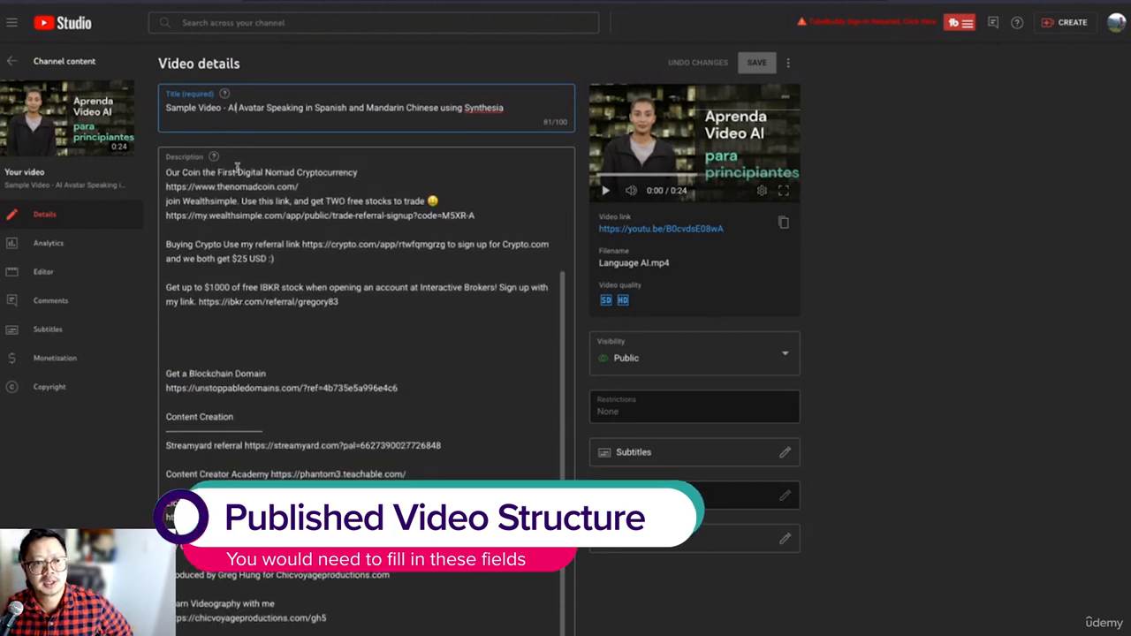
pyautogui.scroll(4, 236, 168)
pyautogui.scroll(-4, 262, 210)
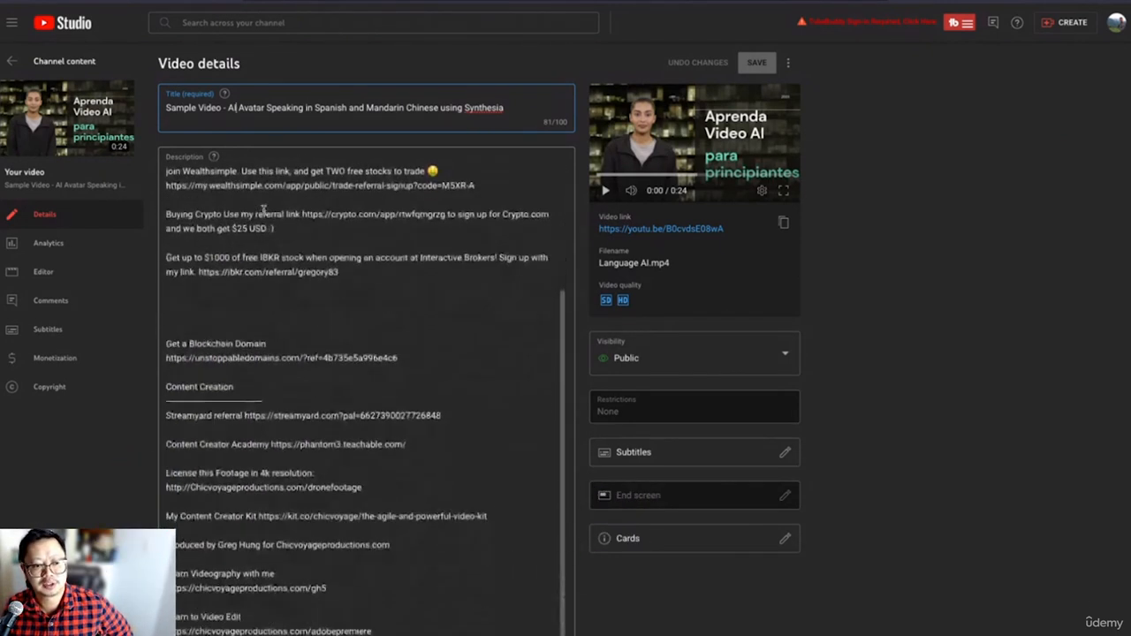
pyautogui.scroll(-2, 263, 209)
pyautogui.scroll(-1, 770, 464)
pyautogui.scroll(-5, 769, 464)
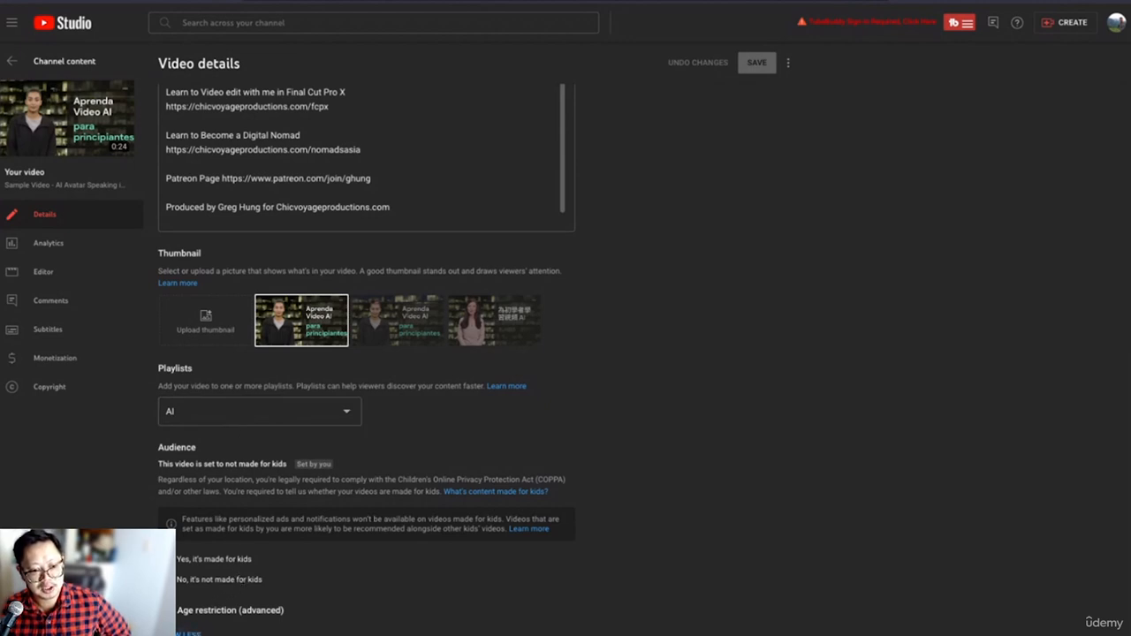
pyautogui.scroll(-6, 188, 498)
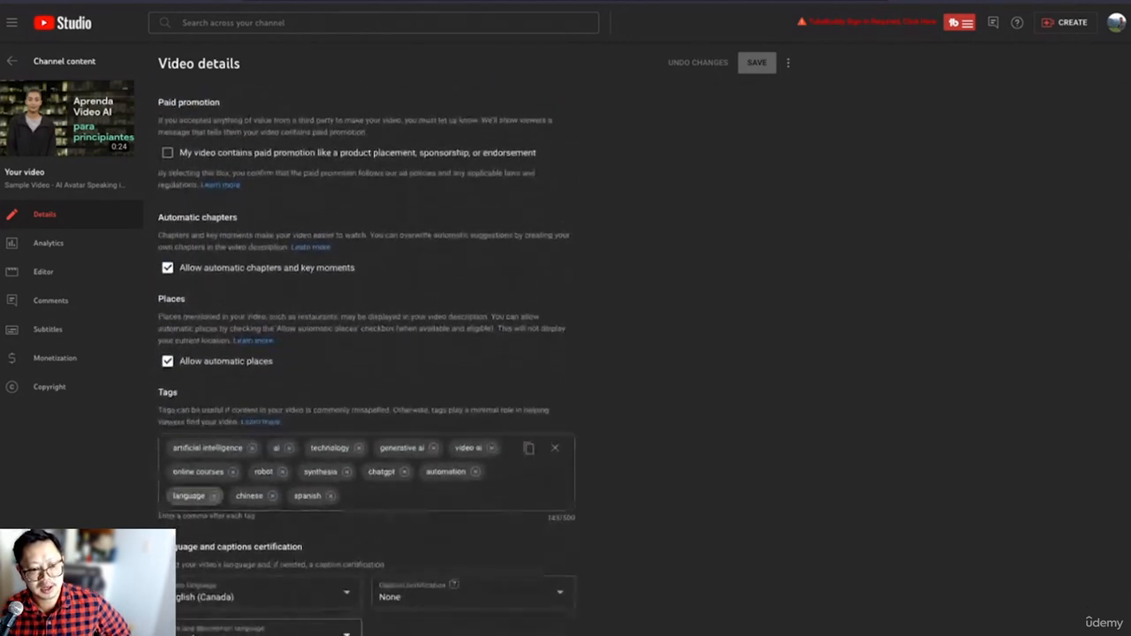
pyautogui.scroll(-2, 265, 501)
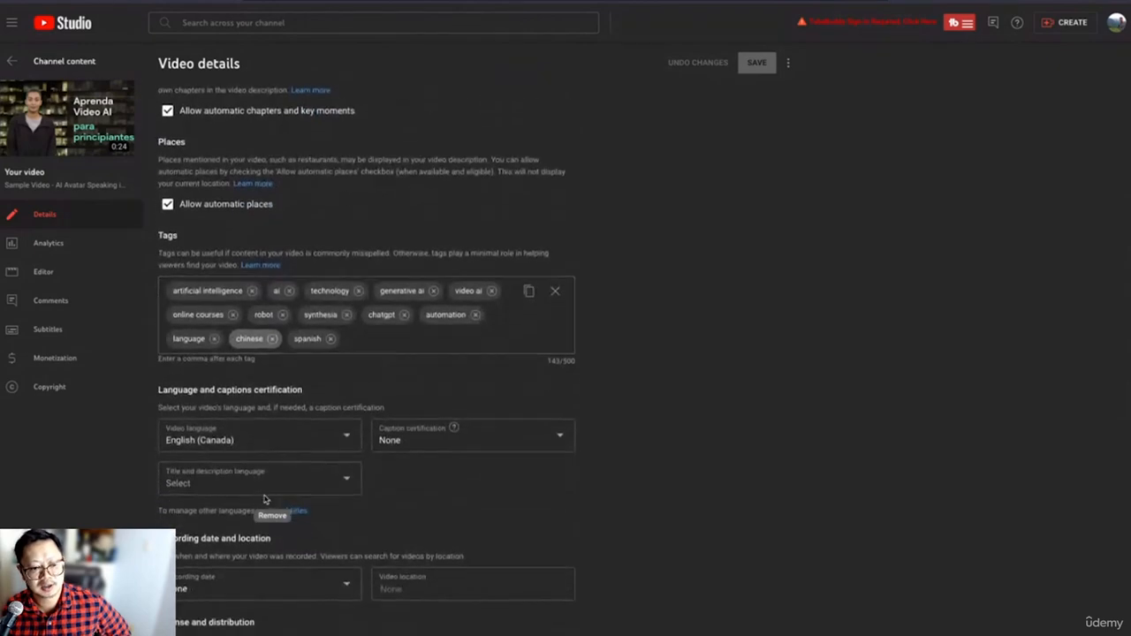
pyautogui.scroll(3, 265, 500)
pyautogui.scroll(10, 264, 499)
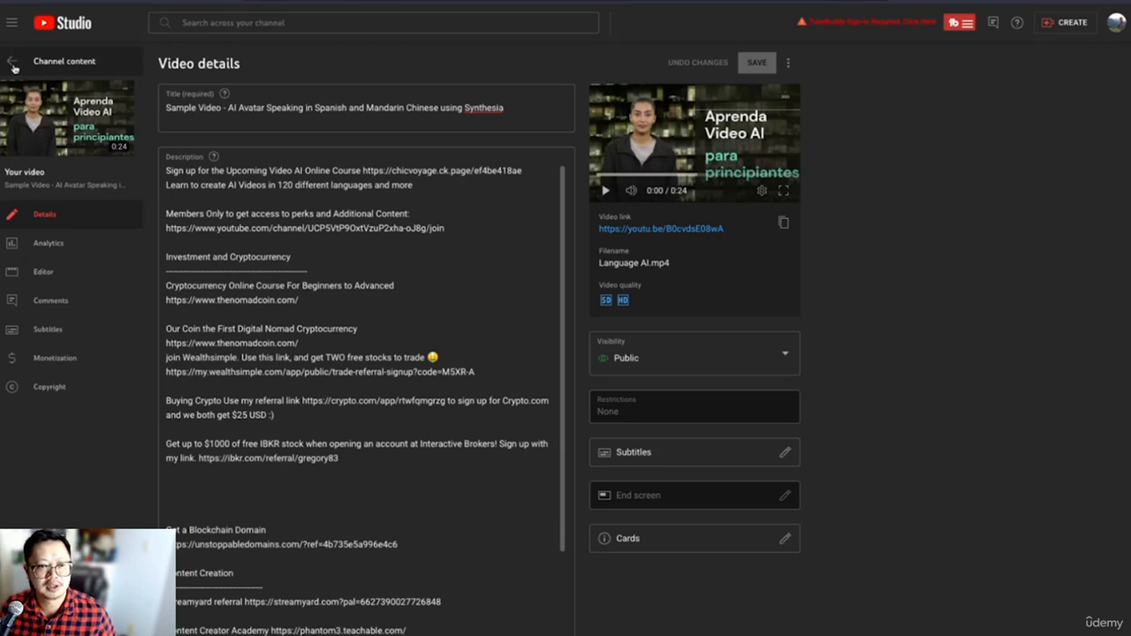
# - Return to the channel content list and open the Upload videos dialog
pyautogui.click(12, 64)
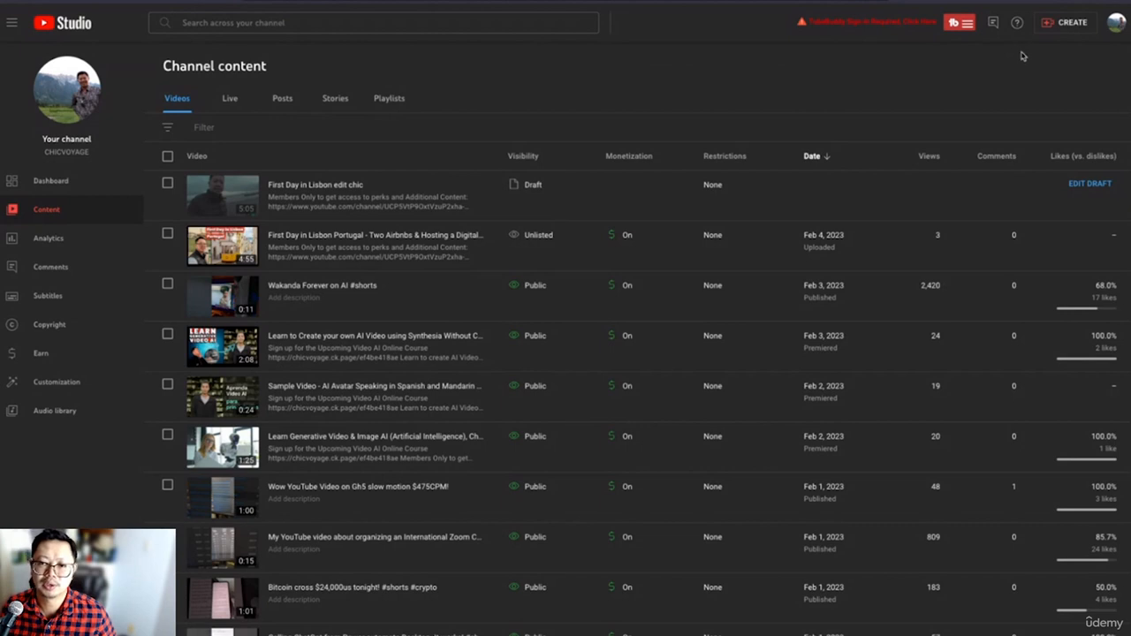
pyautogui.click(1049, 28)
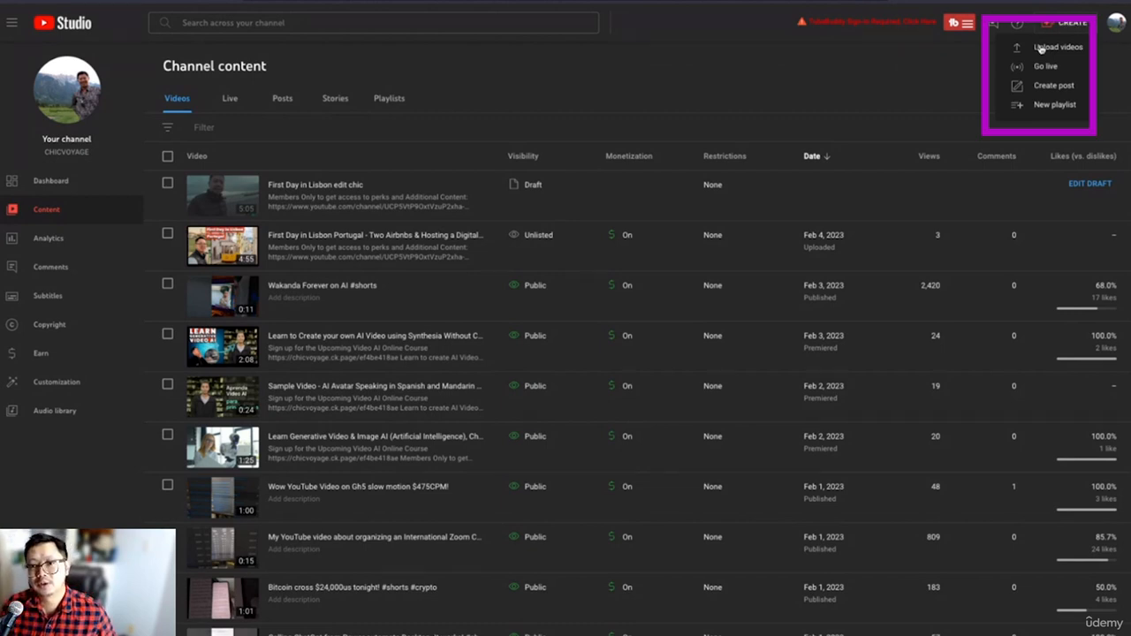
pyautogui.click(1041, 49)
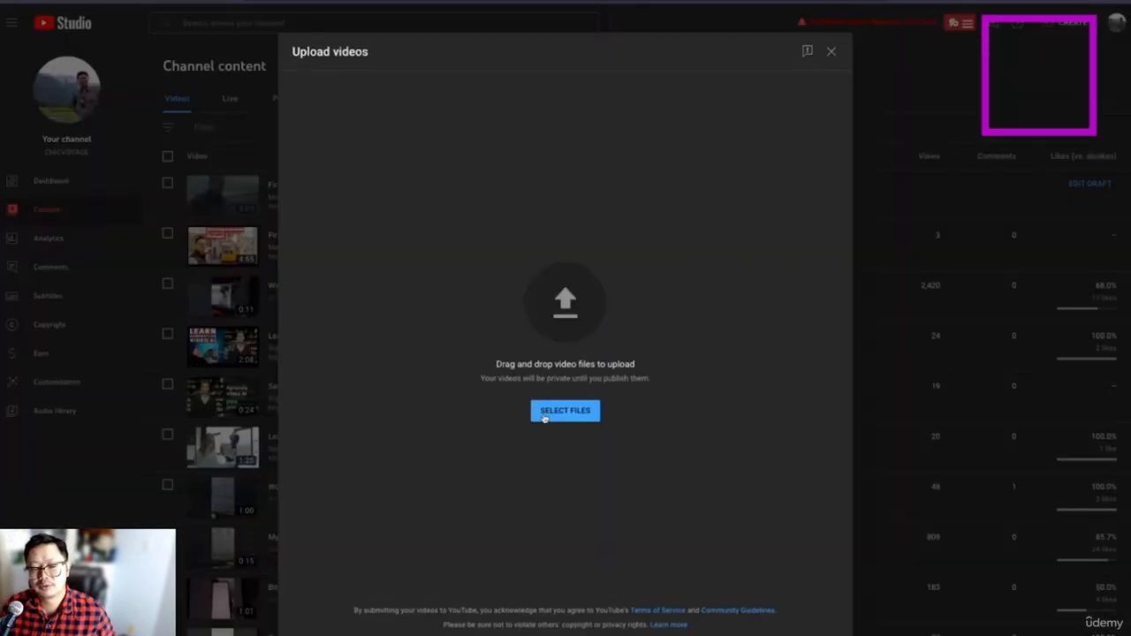